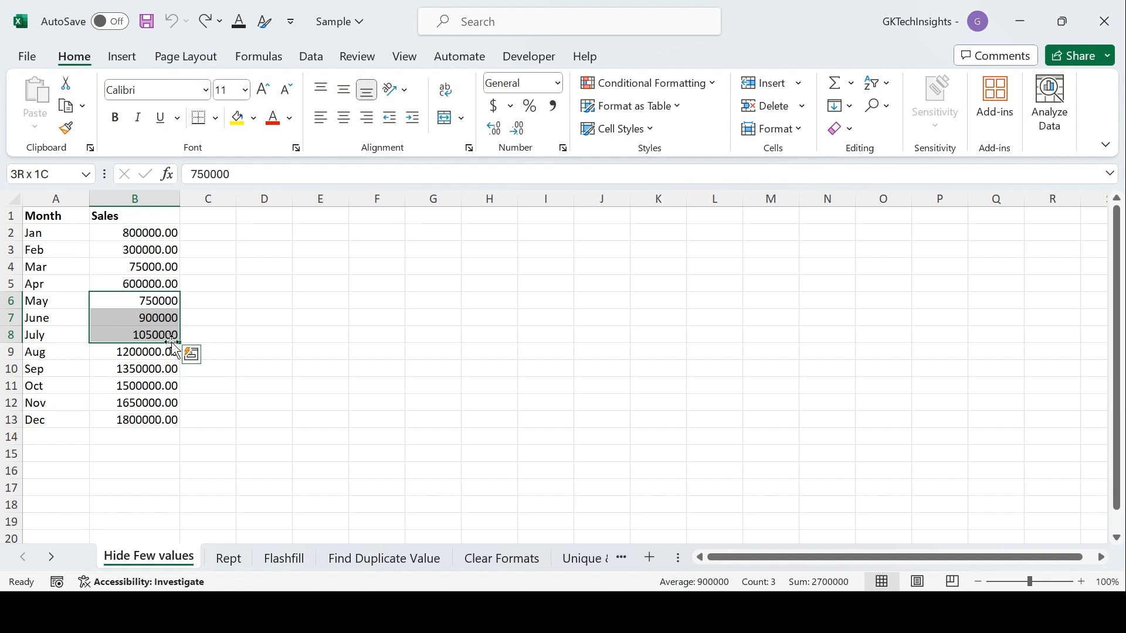
Hide the May to July sales values in B6:B8 by applying the custom number format ;;;.
{"action": "right_click", "coordinate": [157, 322]}
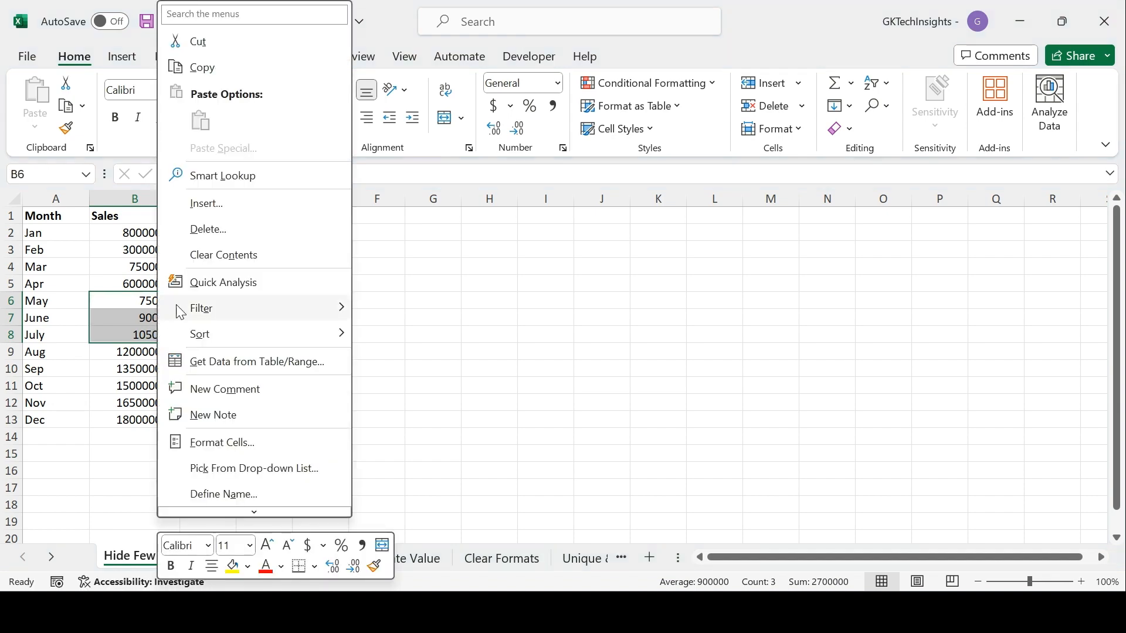
{"action": "left_click", "coordinate": [227, 437]}
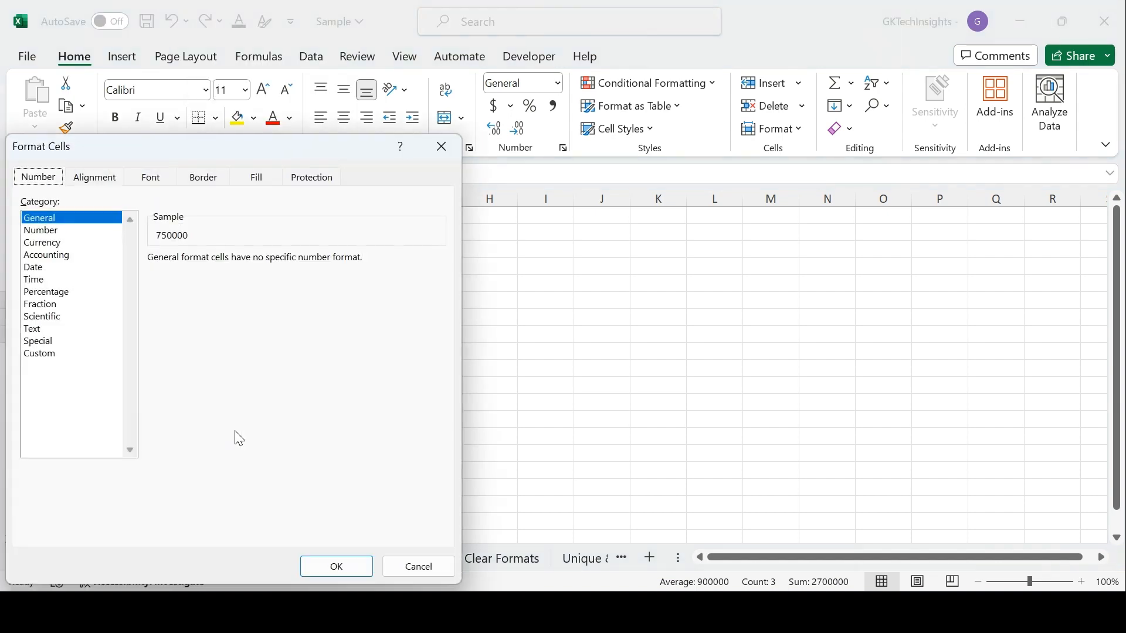
{"action": "left_click_drag", "start_coordinate": [272, 156], "coordinate": [600, 135]}
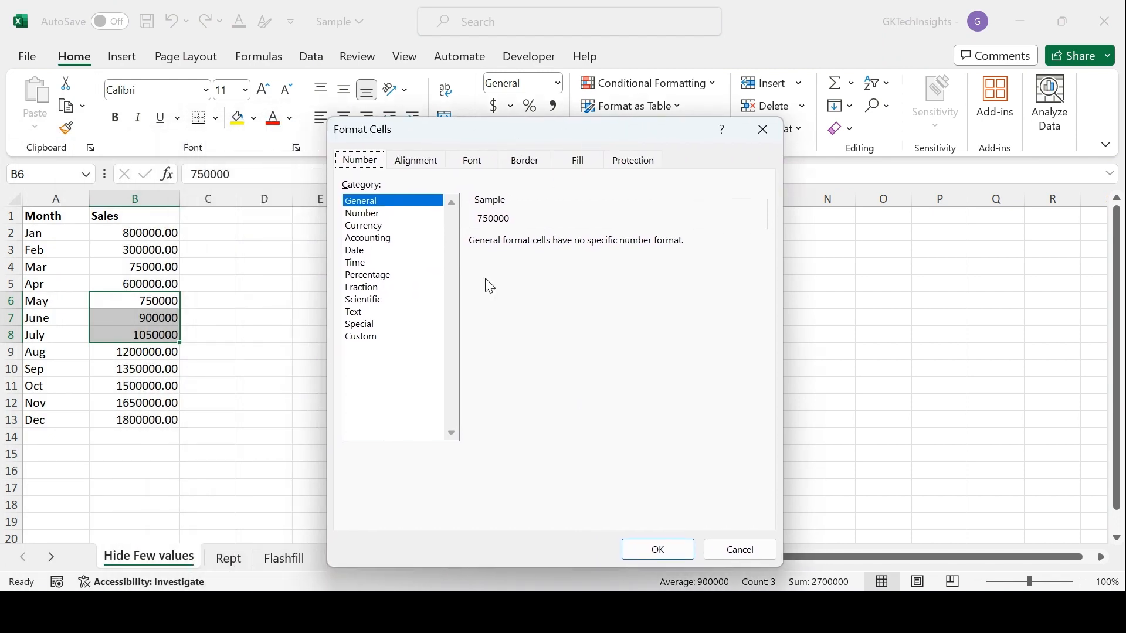
{"action": "left_click", "coordinate": [365, 338]}
{"action": "double_click", "coordinate": [520, 259]}
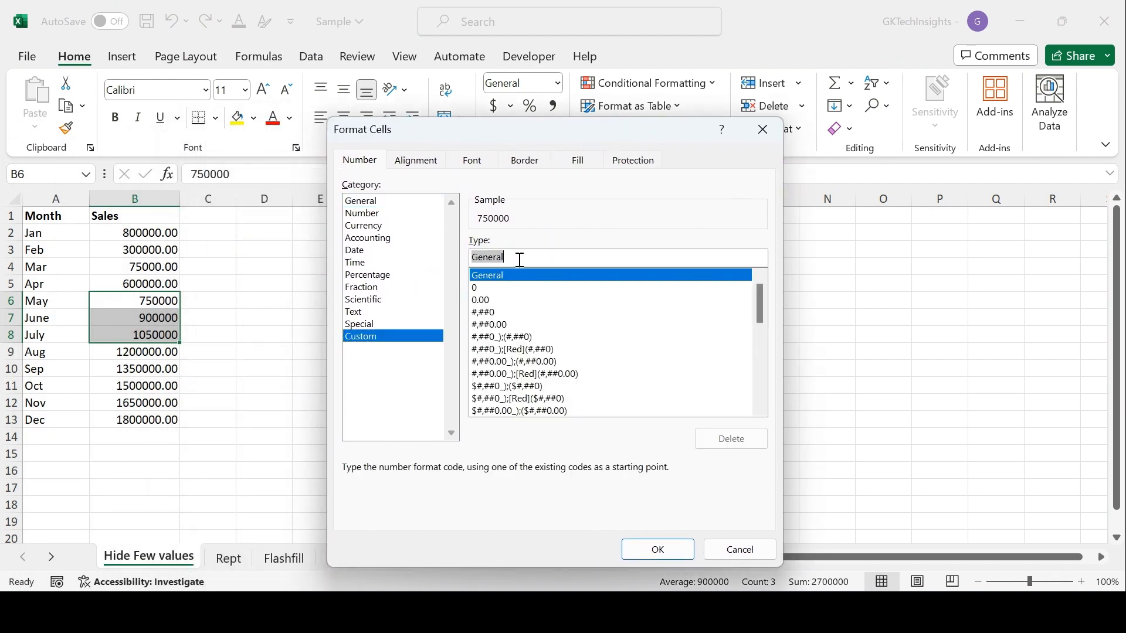
{"action": "type", "text": ";;;"}
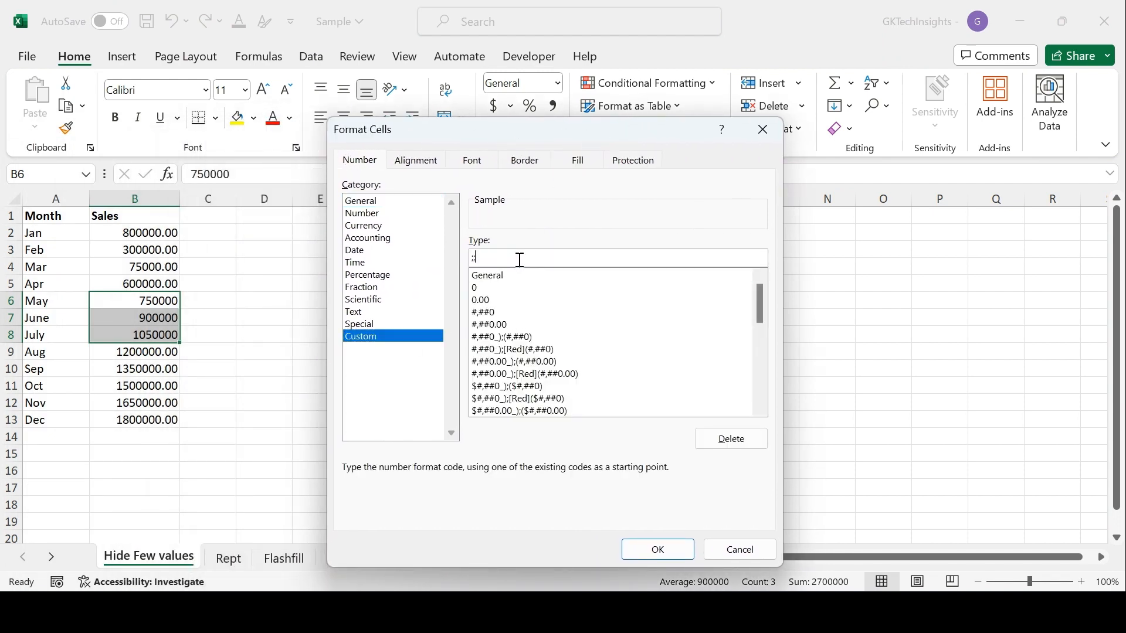
{"action": "left_click", "coordinate": [657, 549]}
{"action": "left_click", "coordinate": [264, 385]}
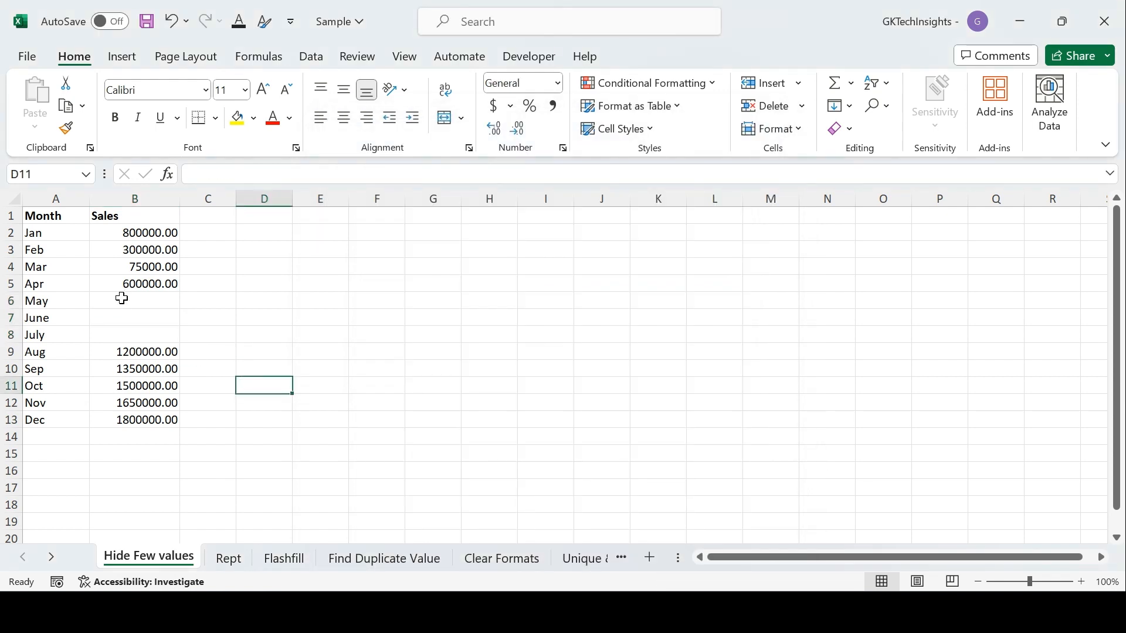
Inspect the contents of the May, June and July sales cells and compare them with the rest of the Sales column.
{"action": "left_click_drag", "start_coordinate": [133, 303], "coordinate": [284, 318]}
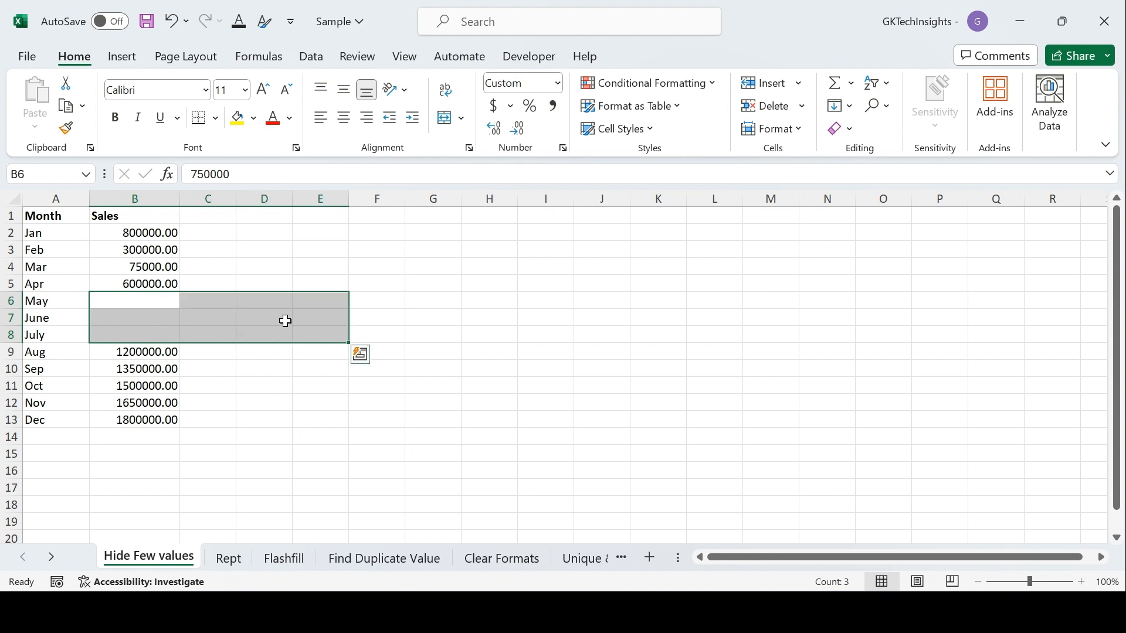
{"action": "left_click", "coordinate": [205, 316]}
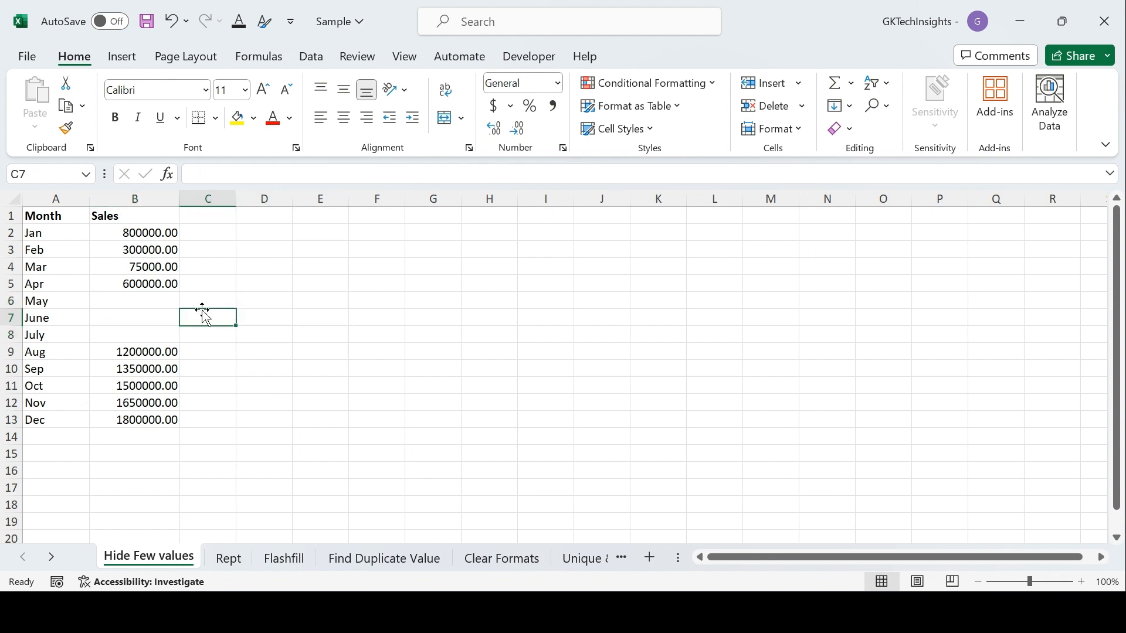
{"action": "left_click", "coordinate": [147, 299]}
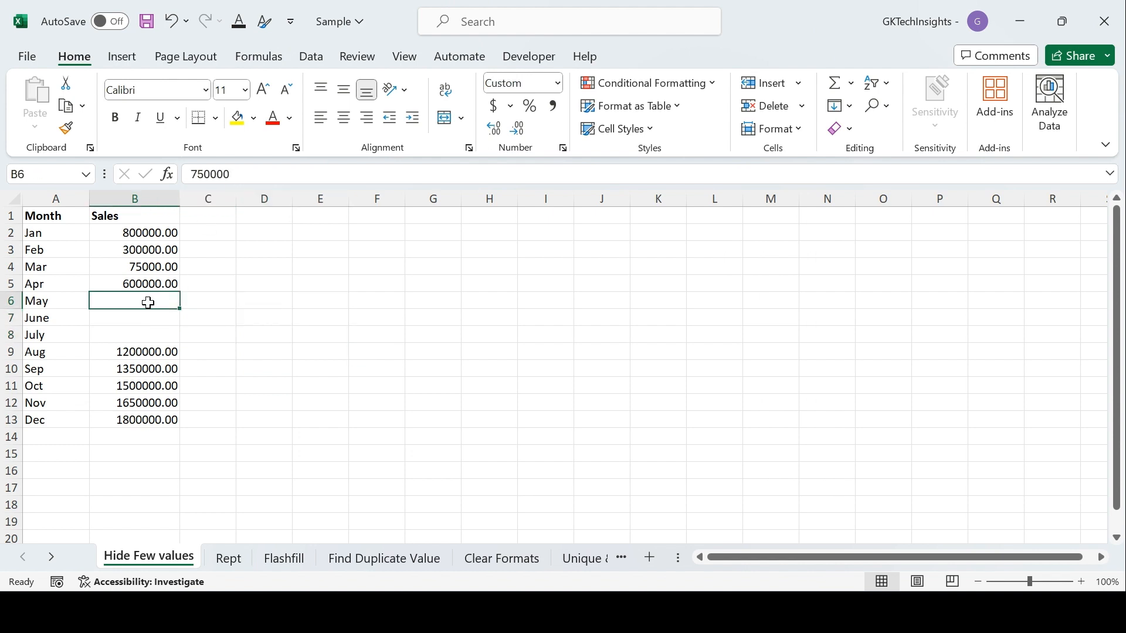
{"action": "left_click", "coordinate": [144, 318]}
{"action": "left_click", "coordinate": [143, 331]}
{"action": "left_click_drag", "start_coordinate": [148, 234], "coordinate": [141, 332]}
{"action": "left_click", "coordinate": [133, 314]}
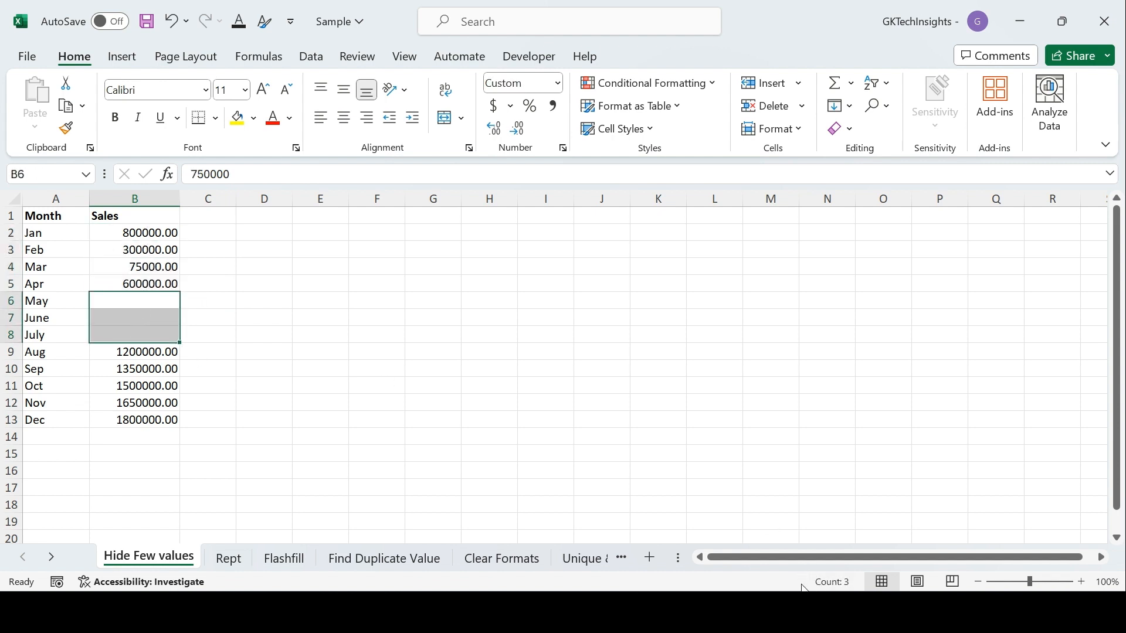
{"action": "left_click", "coordinate": [205, 298]}
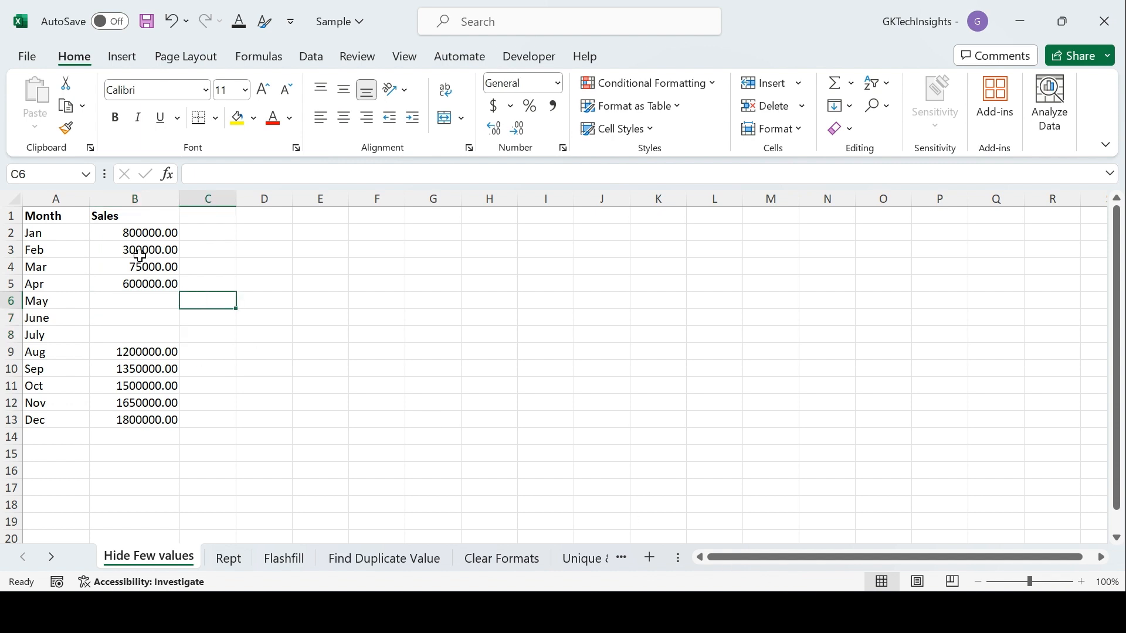
{"action": "left_click_drag", "start_coordinate": [144, 233], "coordinate": [145, 420]}
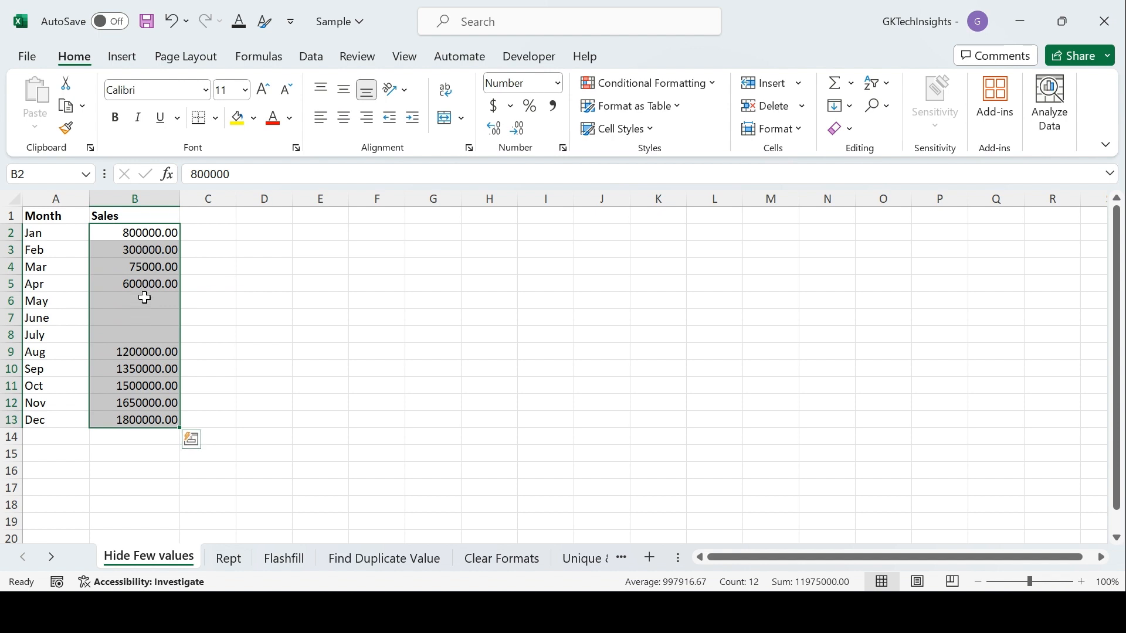
{"action": "left_click", "coordinate": [136, 326]}
{"action": "left_click_drag", "start_coordinate": [141, 297], "coordinate": [143, 352]}
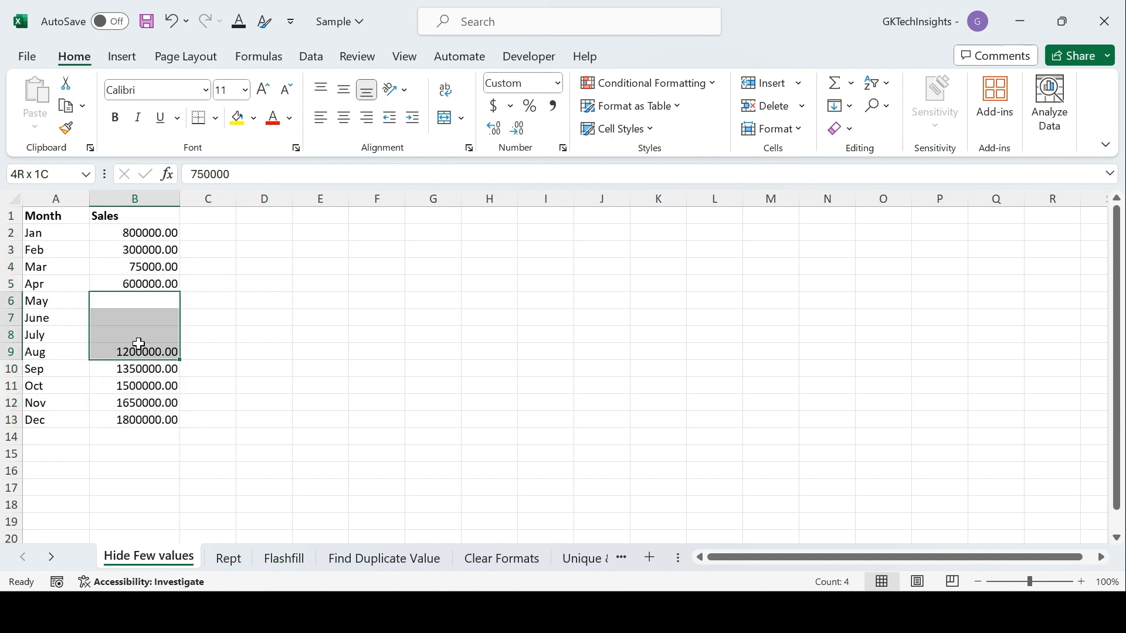
{"action": "left_click", "coordinate": [151, 332]}
{"action": "left_click", "coordinate": [153, 298]}
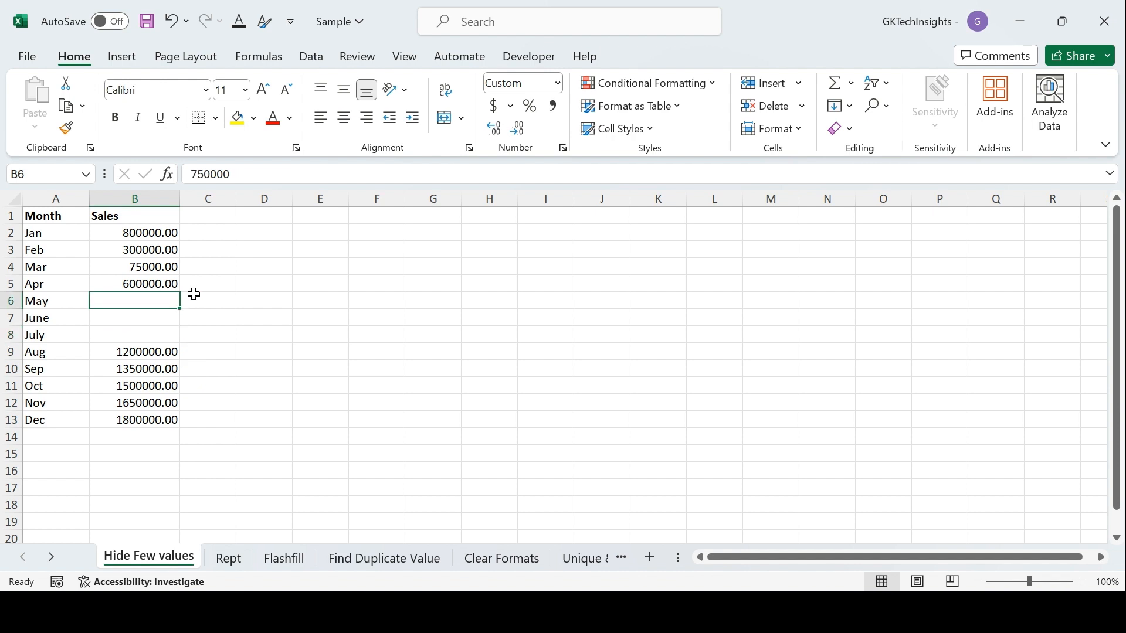
{"action": "left_click", "coordinate": [287, 281]}
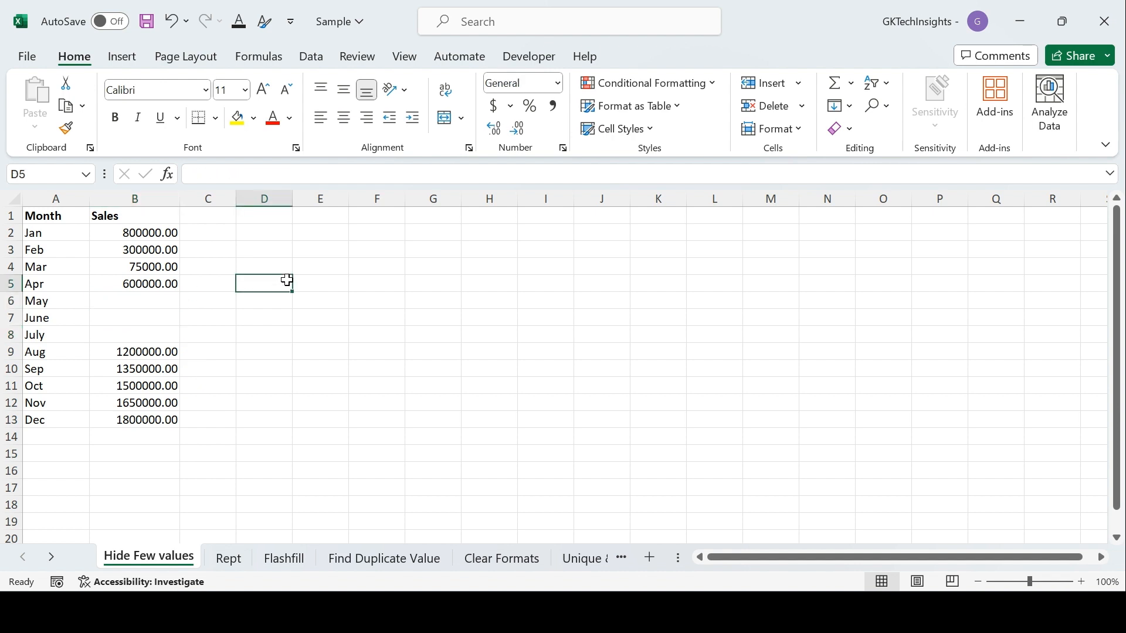
Switch to the Rept sheet and look over its Month and Sales data.
{"action": "left_click", "coordinate": [230, 560]}
{"action": "left_click", "coordinate": [108, 259]}
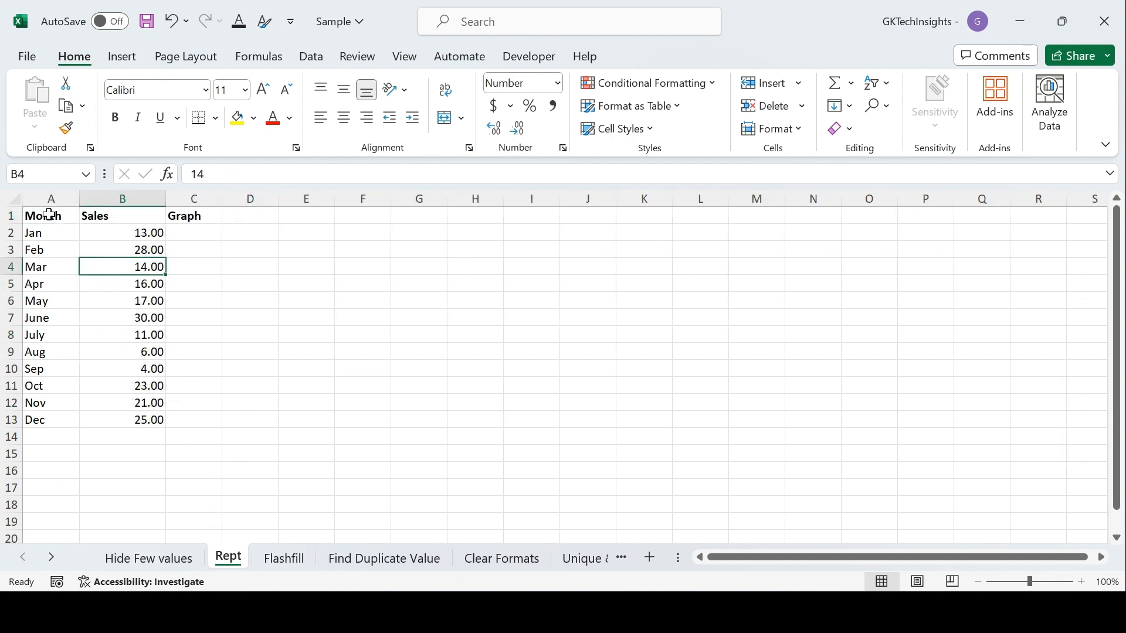
{"action": "left_click_drag", "start_coordinate": [50, 215], "coordinate": [121, 414]}
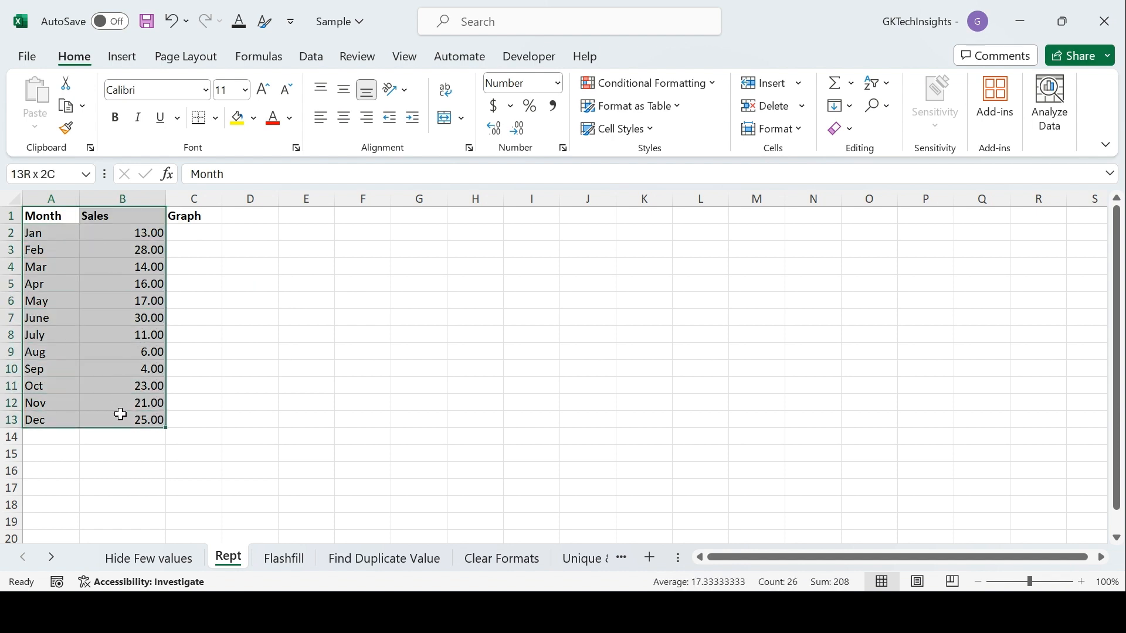
{"action": "left_click", "coordinate": [170, 334]}
{"action": "left_click", "coordinate": [151, 251]}
{"action": "left_click", "coordinate": [159, 236]}
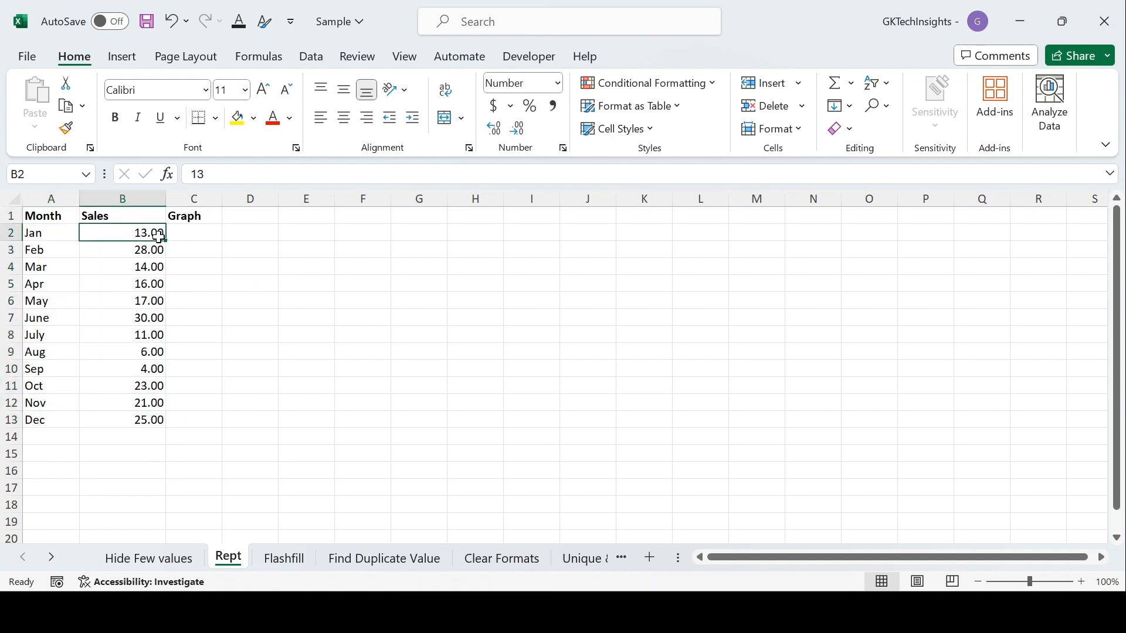
{"action": "left_click", "coordinate": [144, 251]}
{"action": "left_click", "coordinate": [157, 235]}
Enter the formula =REPT("|",B2) in cell C2 under the Graph heading.
{"action": "left_click", "coordinate": [182, 232]}
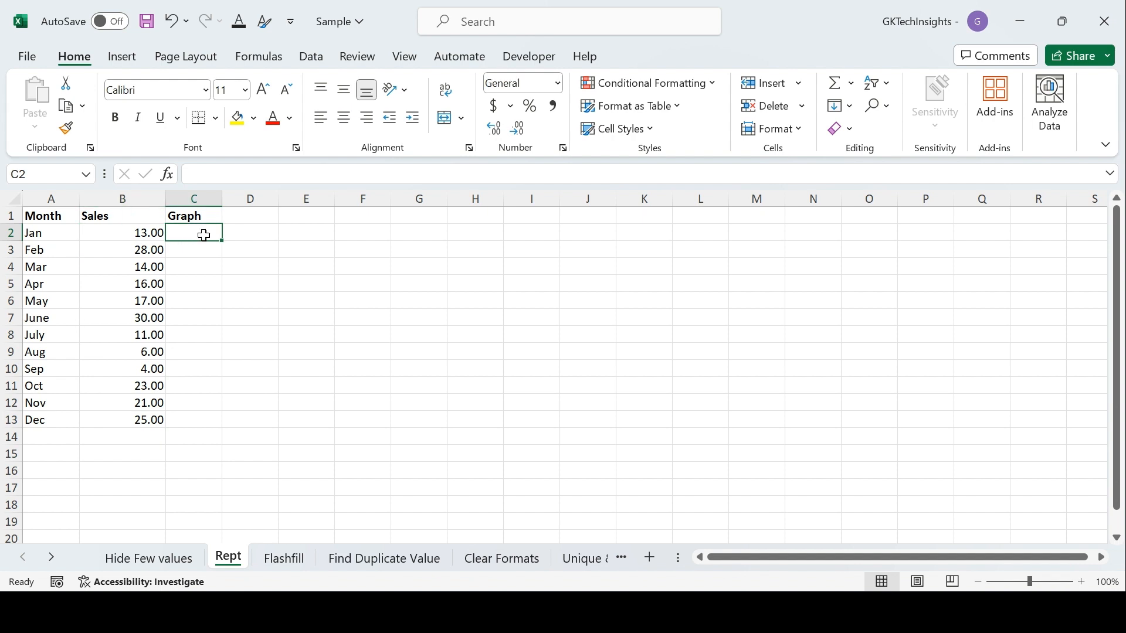
{"action": "left_click", "coordinate": [196, 246]}
{"action": "left_click", "coordinate": [201, 232]}
{"action": "type", "text": "="}
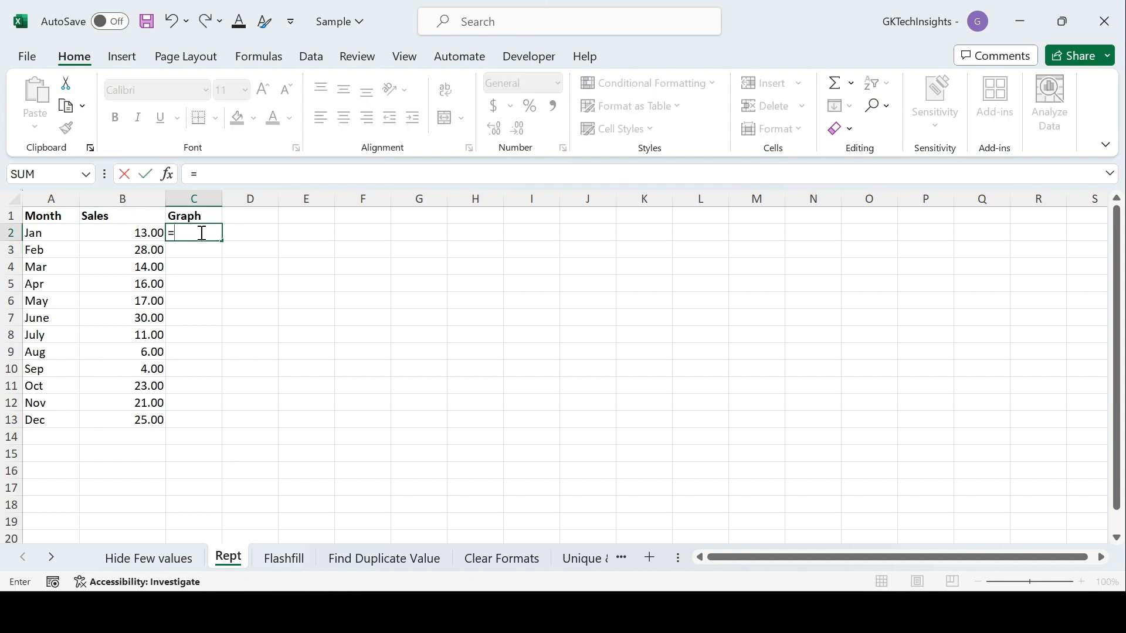
{"action": "type", "text": "rep"}
{"action": "key", "text": "Down"}
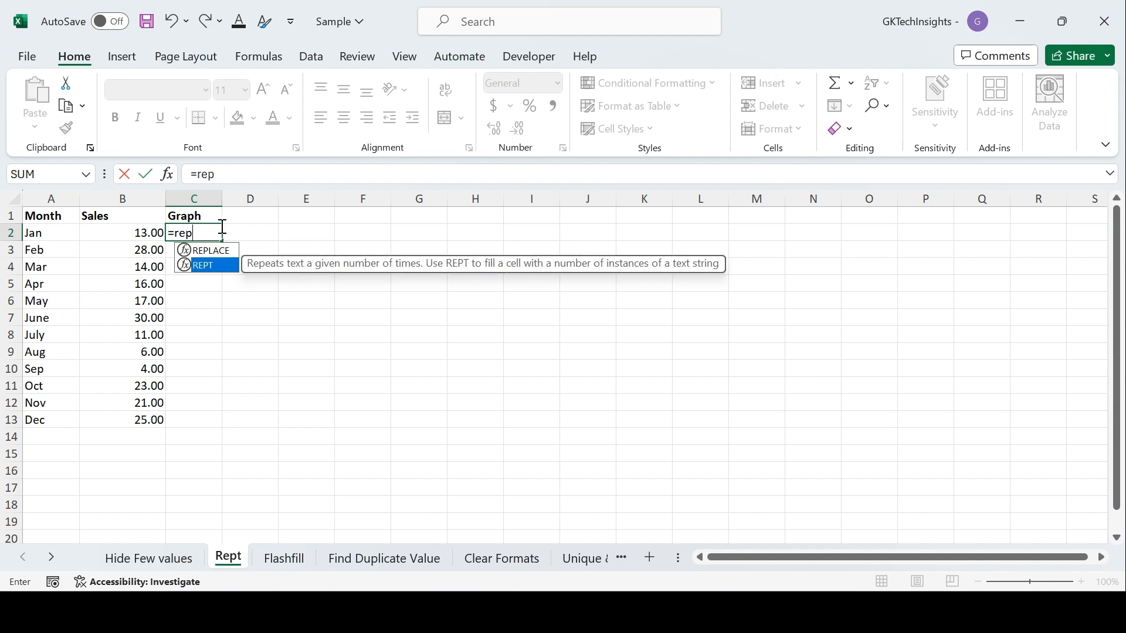
{"action": "type", "text": "t(\"|"}
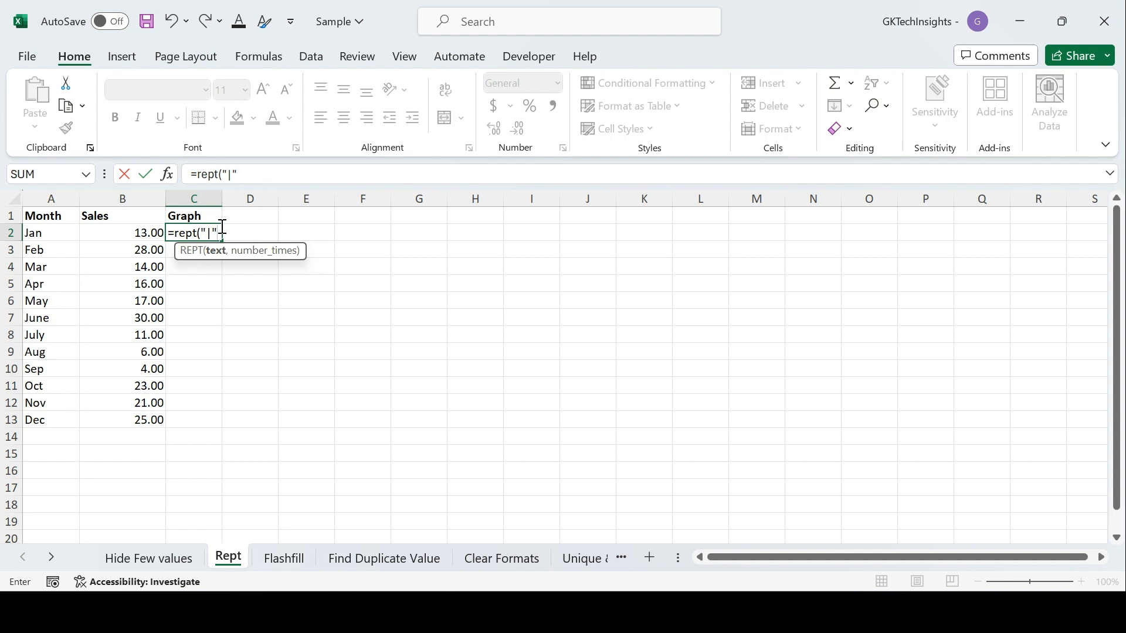
{"action": "type", "text": "\","}
{"action": "left_click", "coordinate": [150, 233]}
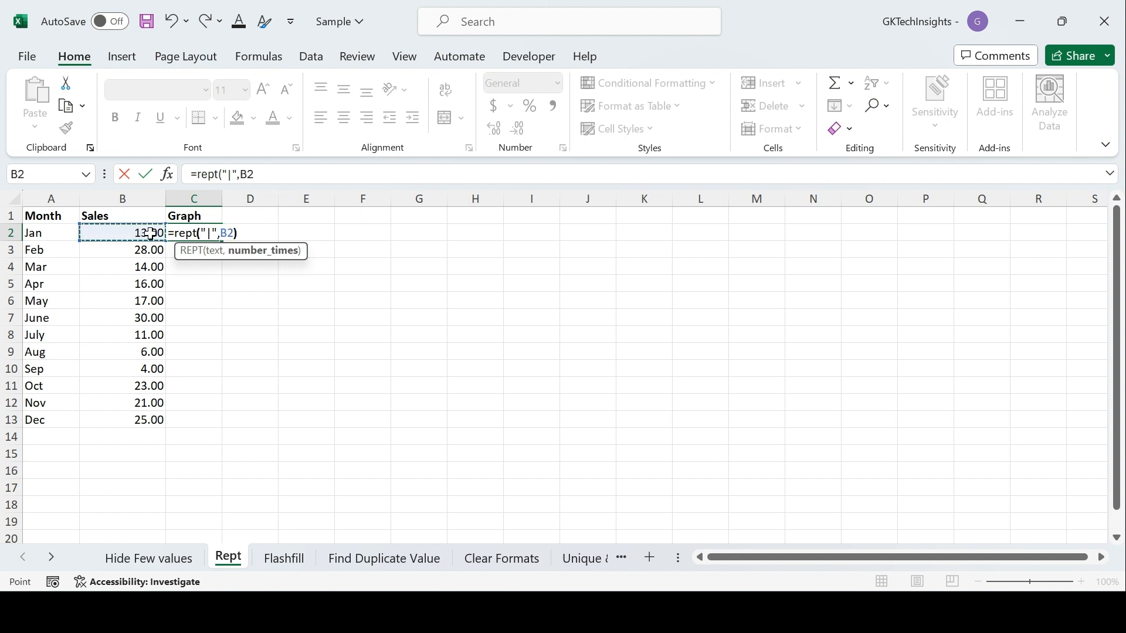
{"action": "type", "text": ")"}
{"action": "key", "text": "Return"}
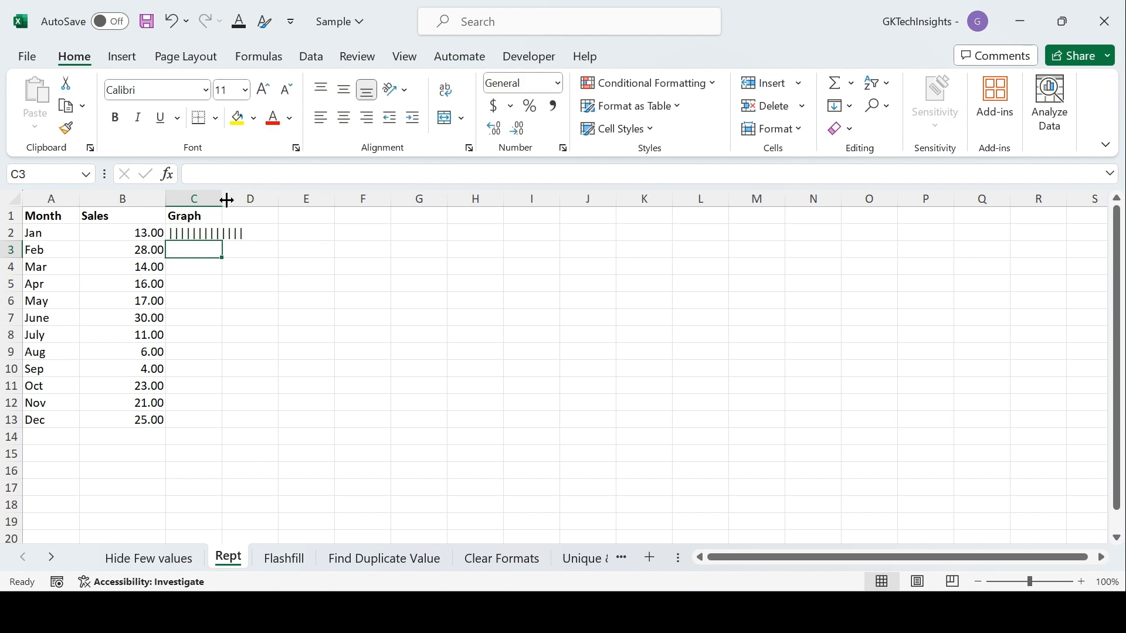
Copy the REPT formula from C2 down to C13 and autofit the width of column C.
{"action": "double_click", "coordinate": [226, 200]}
{"action": "left_click", "coordinate": [231, 231]}
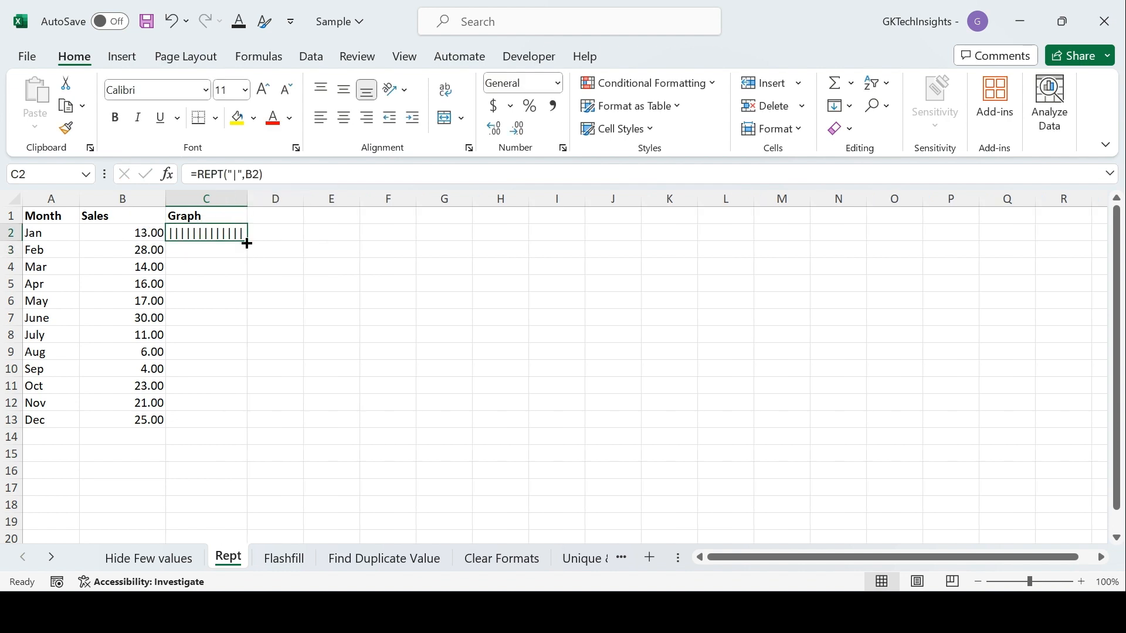
{"action": "left_click_drag", "start_coordinate": [246, 241], "coordinate": [245, 424]}
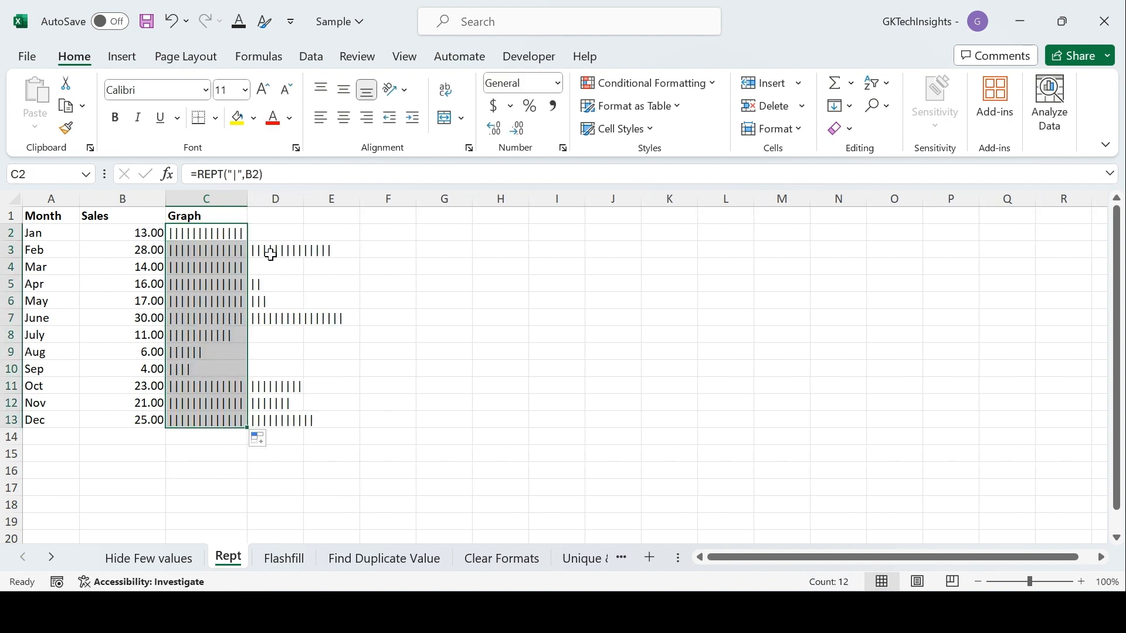
{"action": "double_click", "coordinate": [249, 200]}
Set the font of the graph cells C2:C13 to Playbill.
{"action": "left_click", "coordinate": [230, 235]}
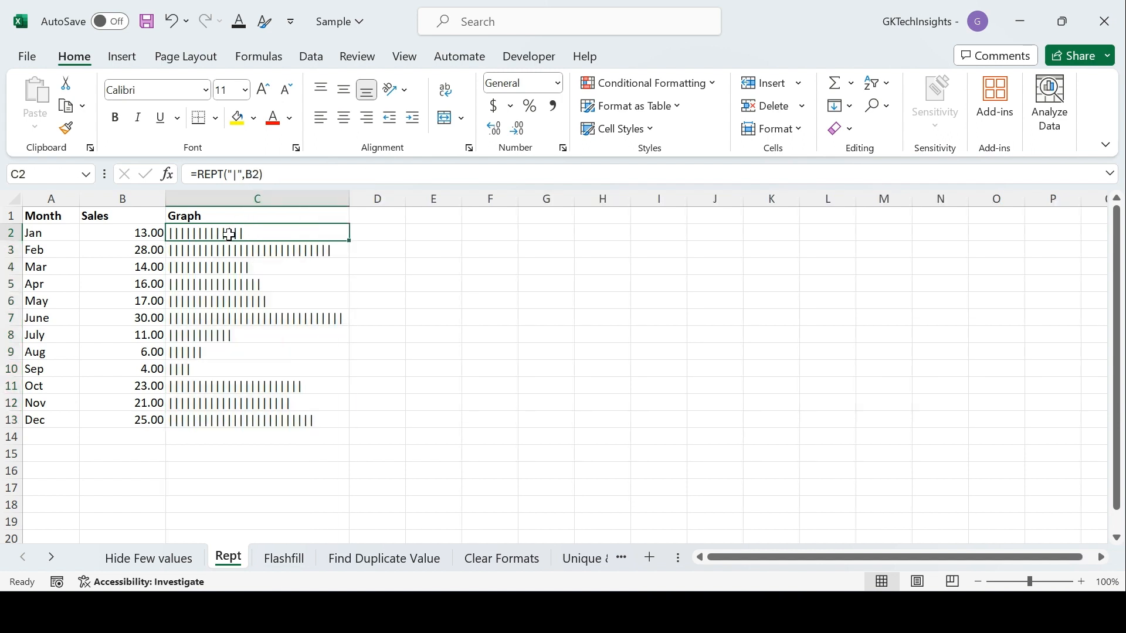
{"action": "left_click", "coordinate": [231, 415], "text": "shift"}
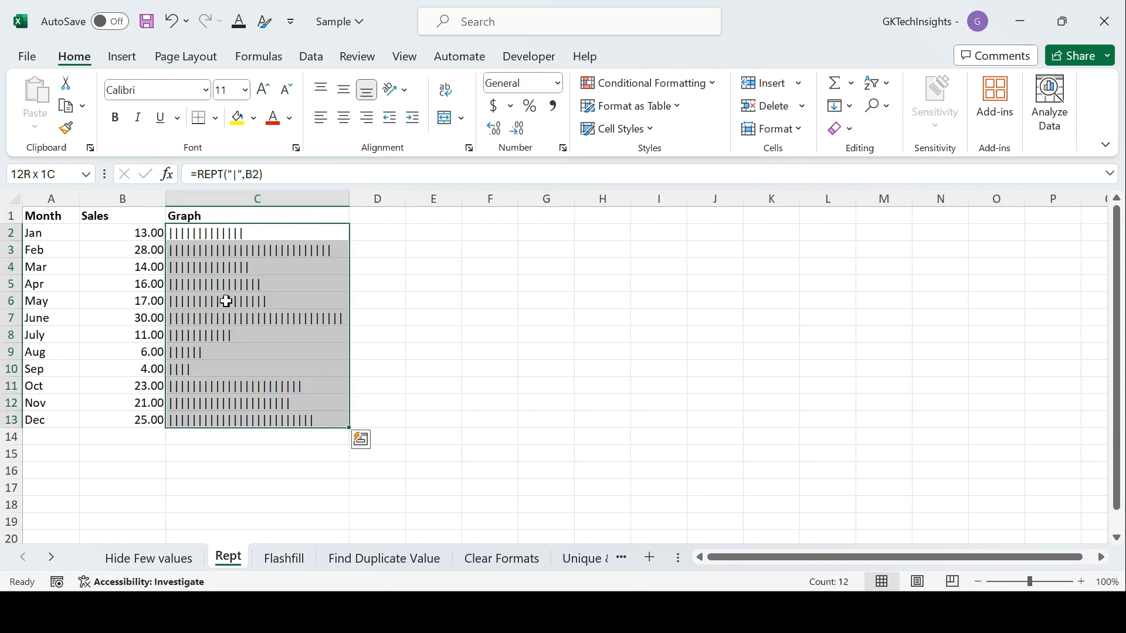
{"action": "left_click", "coordinate": [163, 93]}
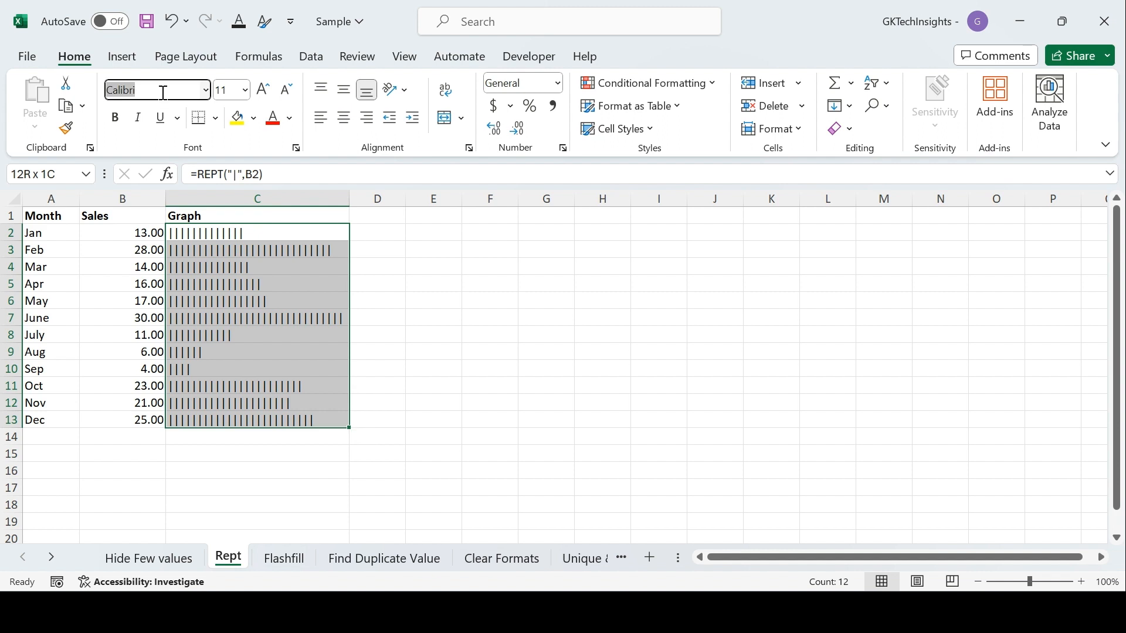
{"action": "type", "text": "P"}
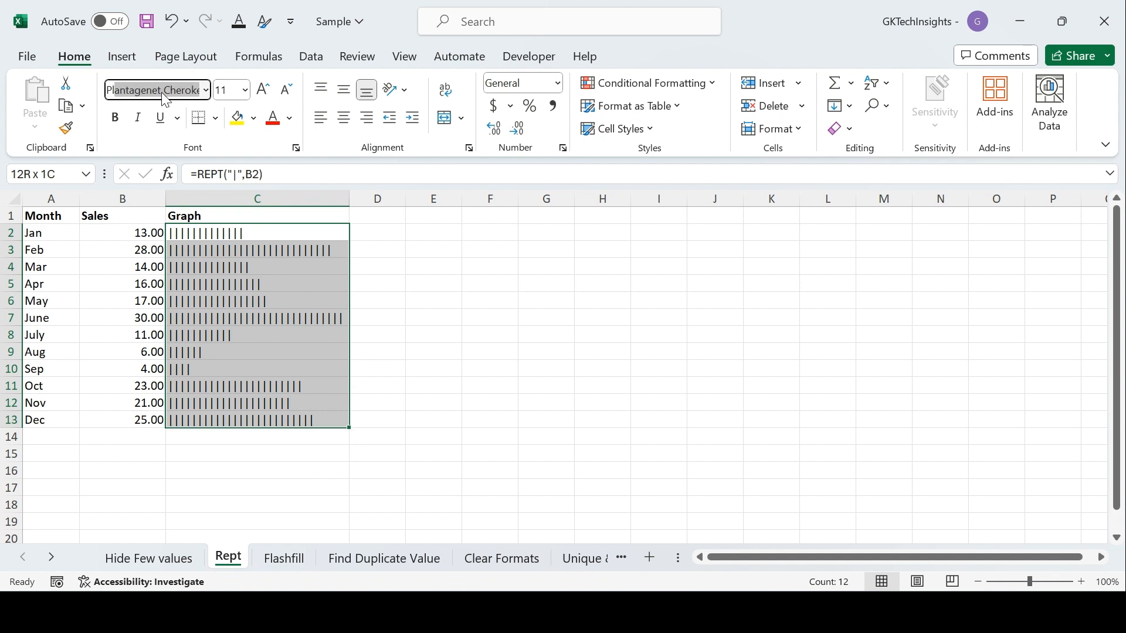
{"action": "type", "text": "laybill"}
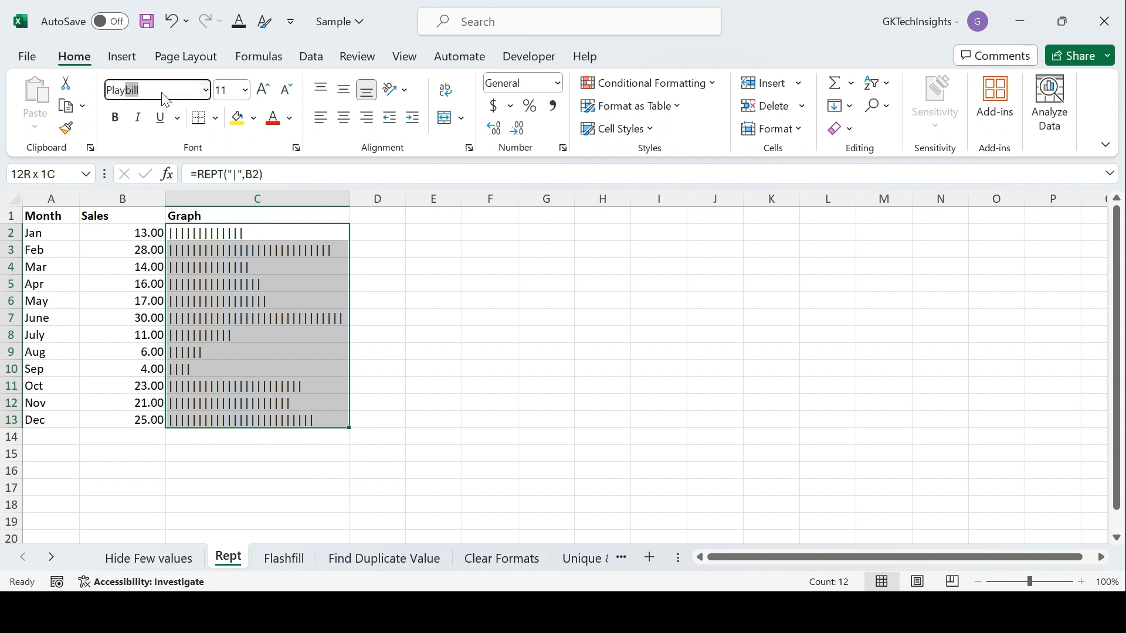
{"action": "key", "text": "Return"}
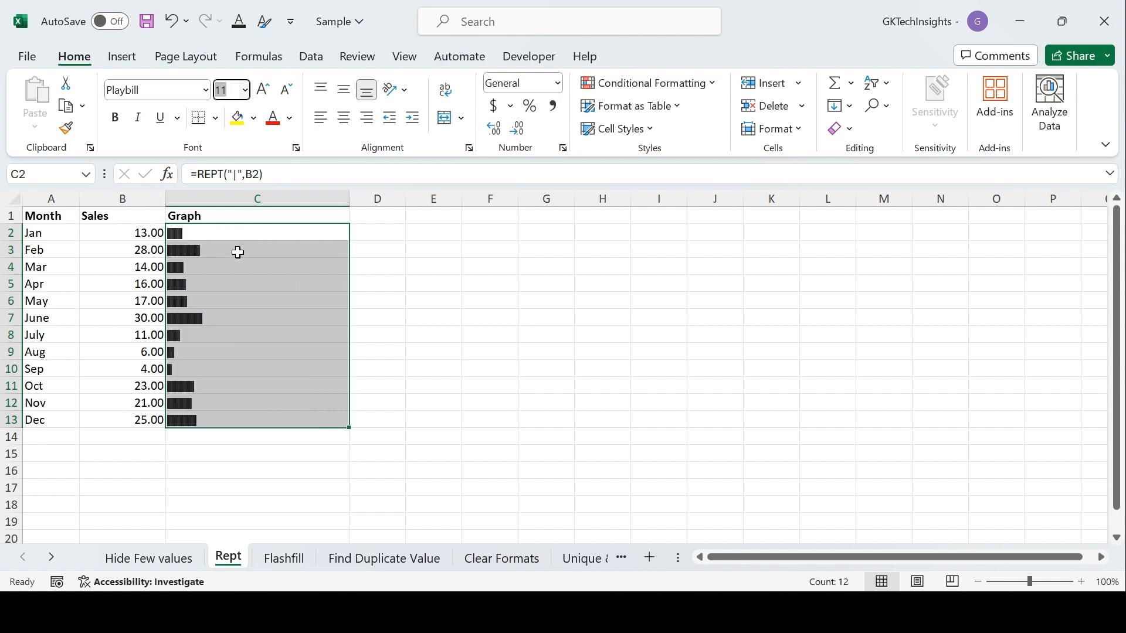
Narrow the Graph column so it sits closely around the in-cell bars.
{"action": "left_click", "coordinate": [220, 271]}
{"action": "left_click", "coordinate": [209, 230]}
{"action": "left_click_drag", "start_coordinate": [209, 230], "coordinate": [206, 419]}
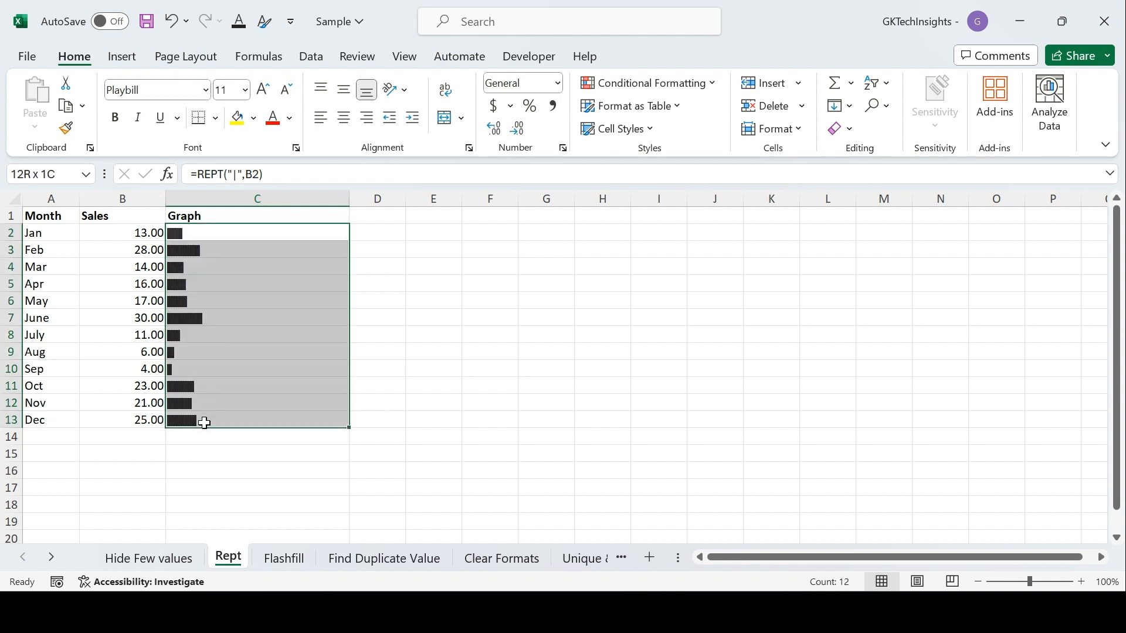
{"action": "left_click", "coordinate": [236, 354]}
{"action": "left_click", "coordinate": [214, 228]}
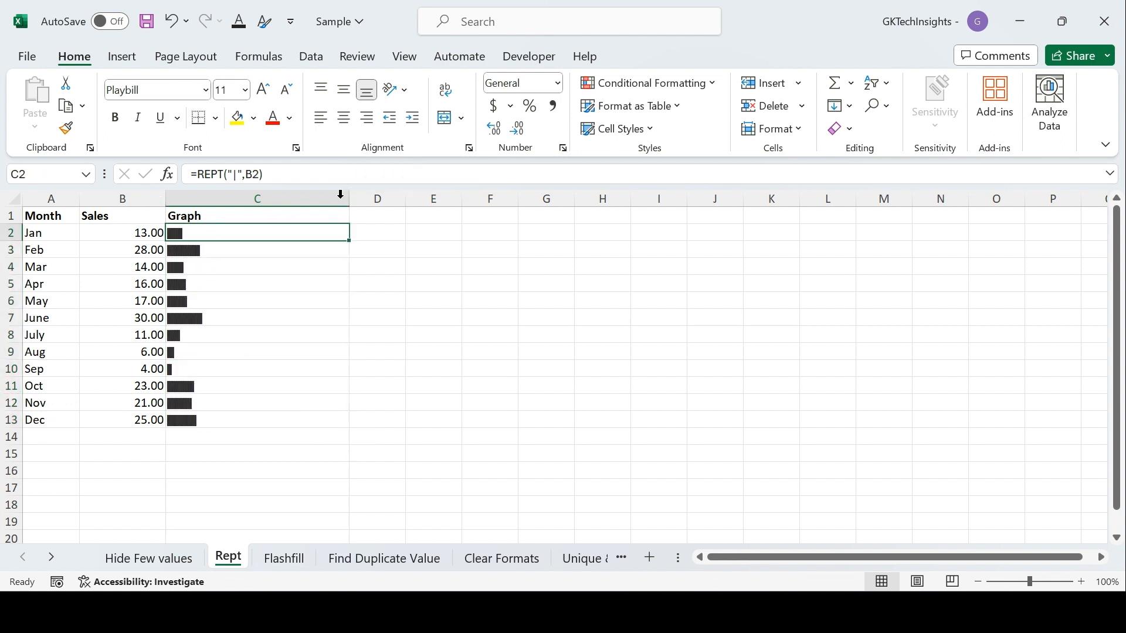
{"action": "left_click_drag", "start_coordinate": [350, 196], "coordinate": [215, 204]}
{"action": "left_click", "coordinate": [139, 249]}
{"action": "left_click", "coordinate": [133, 271]}
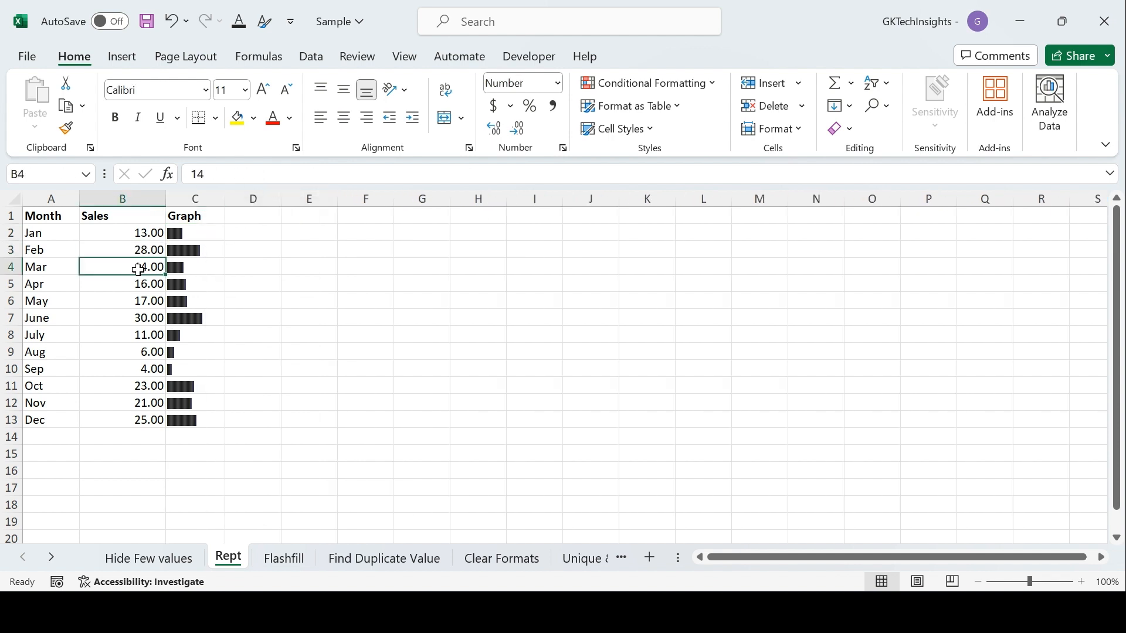
Set March's sales in B4 to 40 and June's sales in B7 to 25.
{"action": "type", "text": "4"}
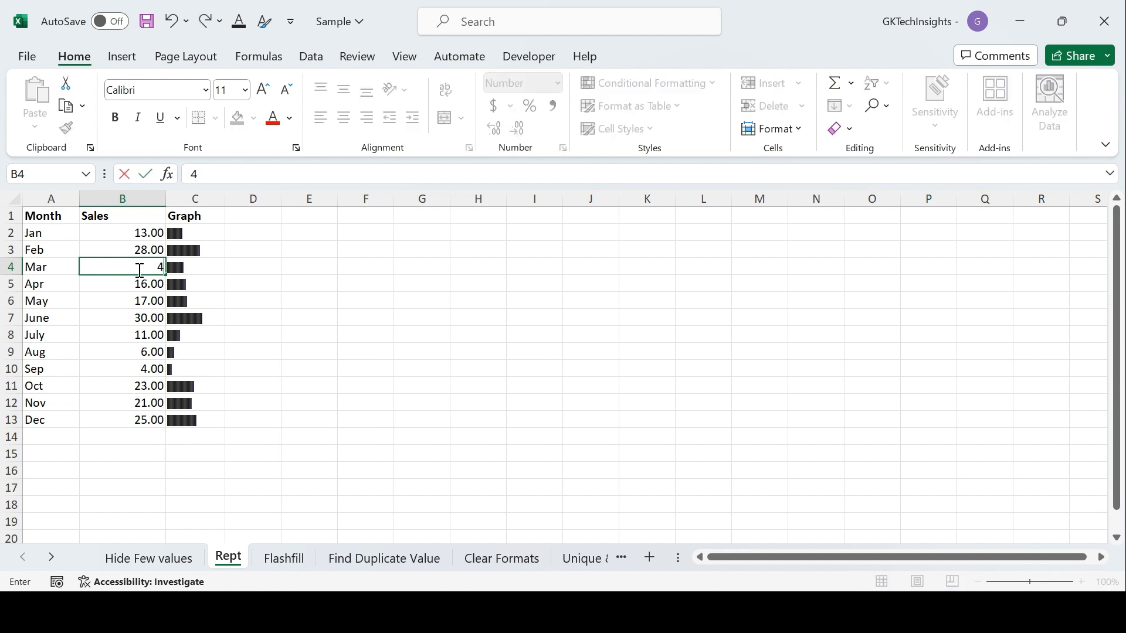
{"action": "type", "text": "0"}
{"action": "key", "text": "Return"}
{"action": "type", "text": "\\"}
{"action": "key", "text": "Escape"}
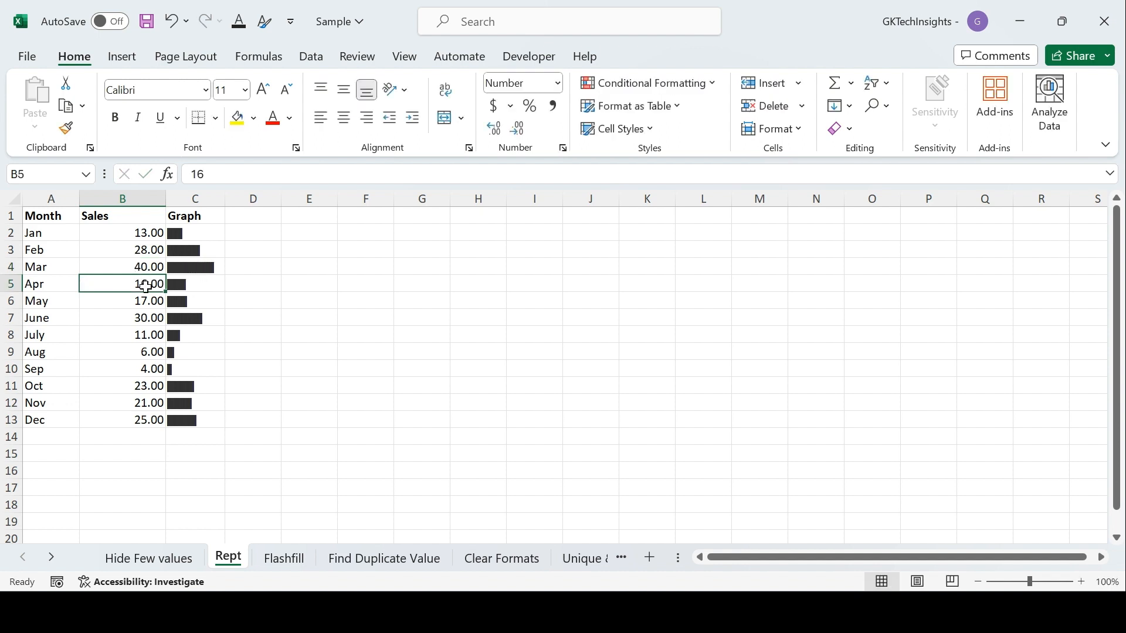
{"action": "left_click", "coordinate": [140, 316]}
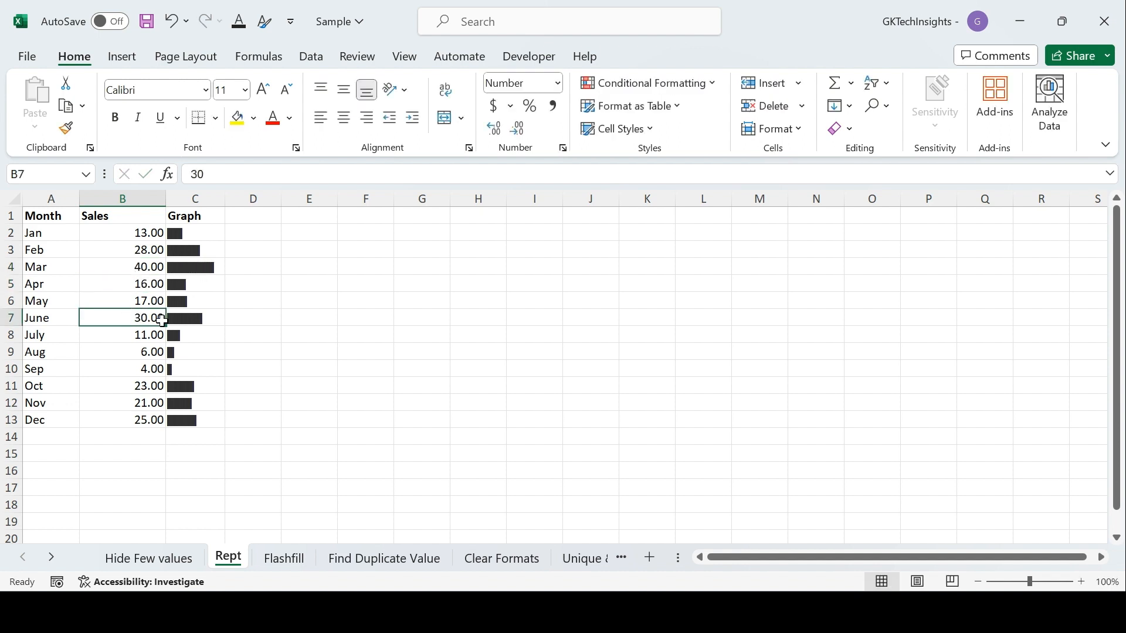
{"action": "type", "text": "25"}
{"action": "key", "text": "Return"}
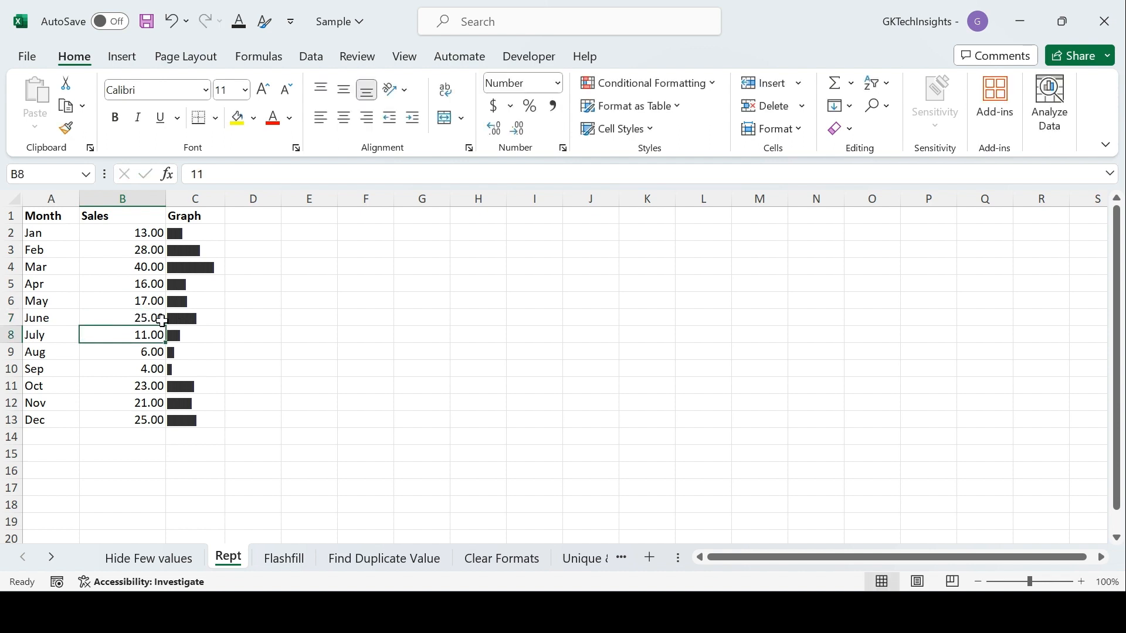
{"action": "left_click_drag", "start_coordinate": [177, 232], "coordinate": [191, 416]}
{"action": "left_click", "coordinate": [191, 246]}
{"action": "left_click", "coordinate": [189, 234]}
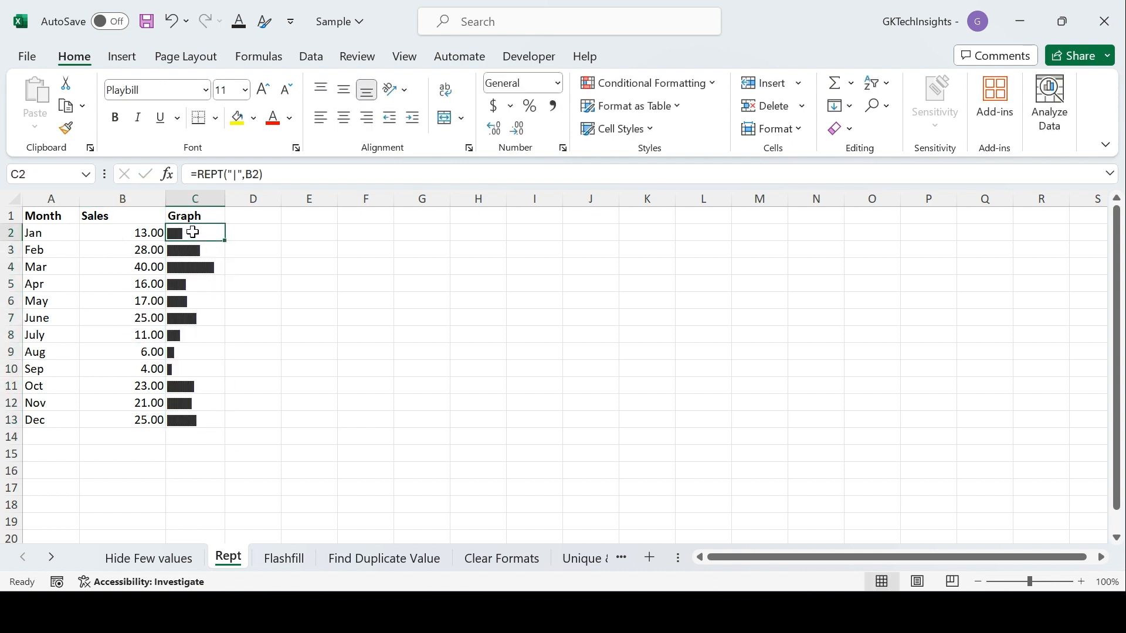
{"action": "left_click", "coordinate": [188, 251]}
{"action": "left_click", "coordinate": [191, 234]}
{"action": "left_click", "coordinate": [289, 243]}
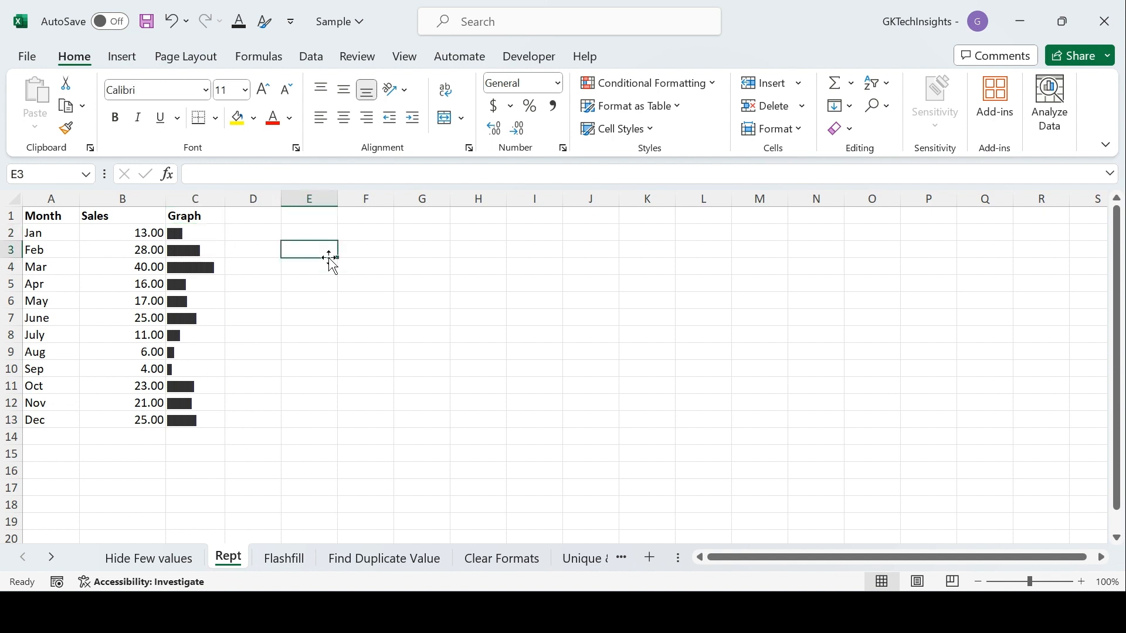
Switch to the Flashfill sheet and review the full names in A2:A16.
{"action": "left_click", "coordinate": [296, 560]}
{"action": "left_click", "coordinate": [151, 281]}
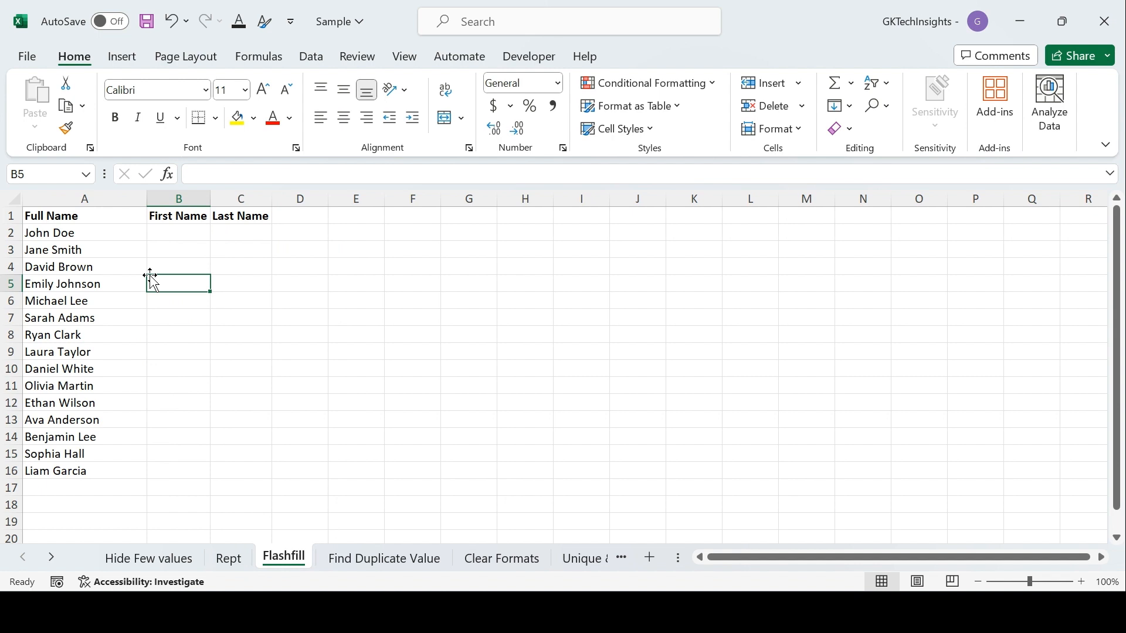
{"action": "left_click", "coordinate": [176, 231]}
{"action": "left_click", "coordinate": [63, 231]}
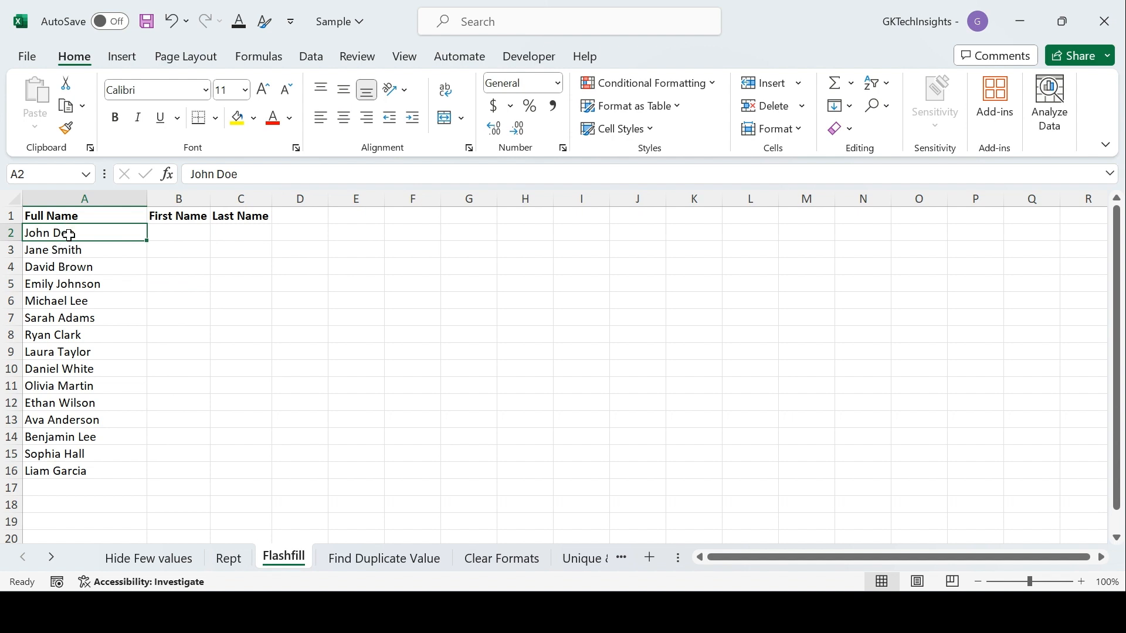
{"action": "left_click", "coordinate": [65, 333]}
{"action": "left_click_drag", "start_coordinate": [65, 235], "coordinate": [57, 469]}
{"action": "left_click", "coordinate": [224, 314]}
{"action": "left_click", "coordinate": [196, 231]}
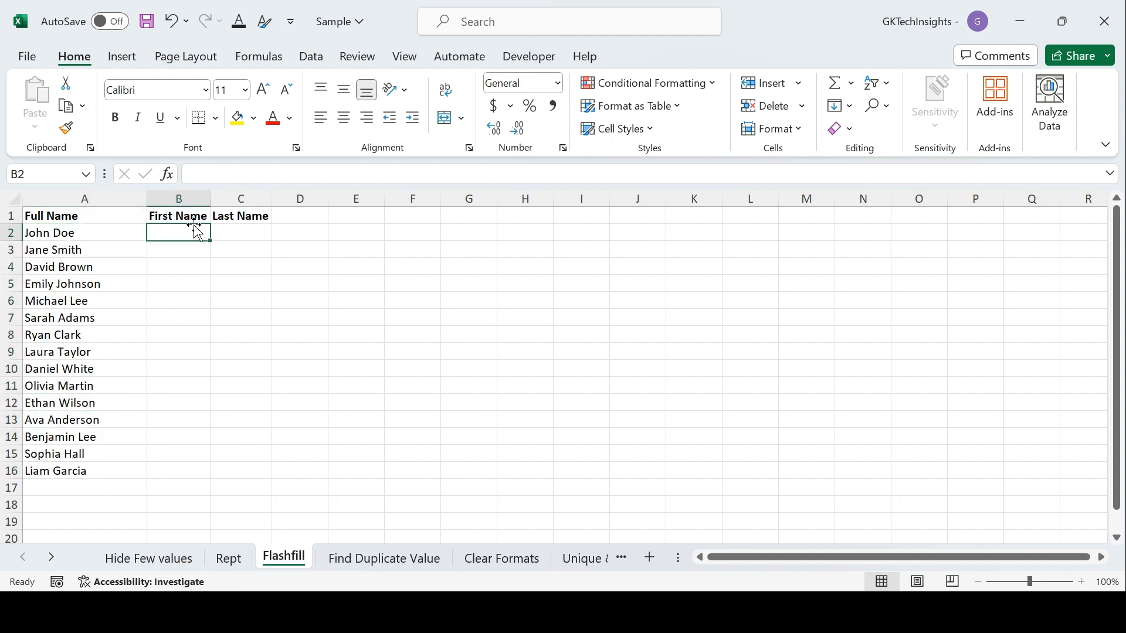
{"action": "left_click", "coordinate": [171, 251]}
{"action": "left_click", "coordinate": [189, 234]}
{"action": "left_click", "coordinate": [177, 249]}
{"action": "left_click", "coordinate": [189, 230]}
{"action": "left_click", "coordinate": [176, 245]}
{"action": "left_click", "coordinate": [188, 230]}
{"action": "left_click_drag", "start_coordinate": [188, 230], "coordinate": [241, 231]}
{"action": "left_click", "coordinate": [182, 244]}
{"action": "left_click", "coordinate": [184, 229]}
{"action": "left_click", "coordinate": [183, 244]}
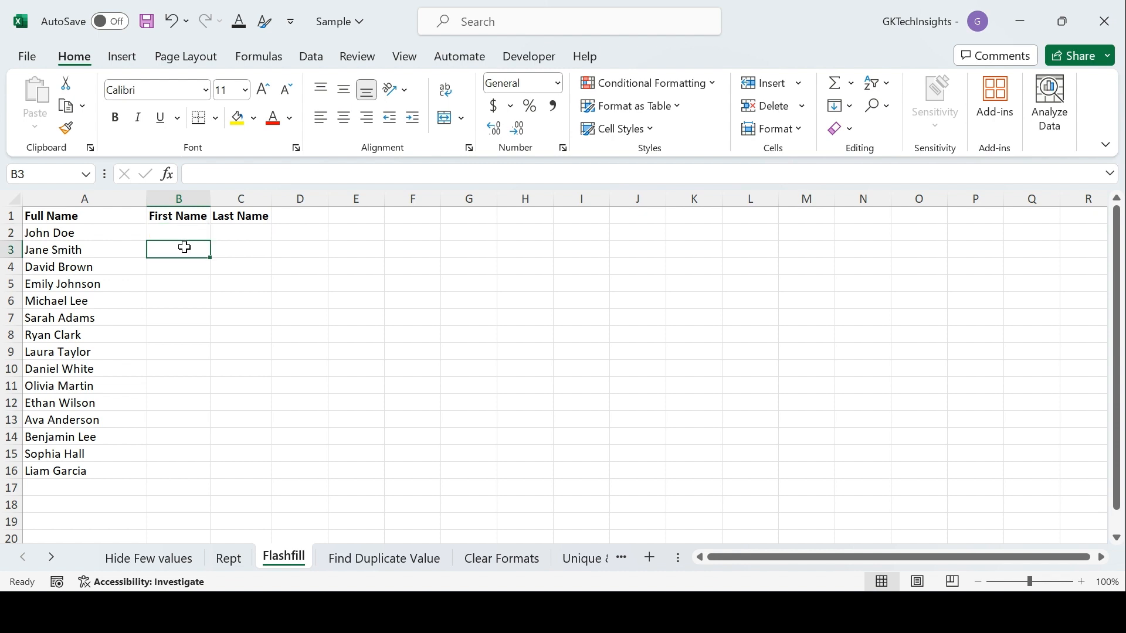
{"action": "left_click", "coordinate": [191, 234]}
{"action": "left_click", "coordinate": [181, 247]}
{"action": "left_click", "coordinate": [186, 231]}
{"action": "left_click", "coordinate": [176, 249]}
Split the full name in A2 by entering its first name in B2 and its last name in C2.
{"action": "left_click", "coordinate": [184, 235]}
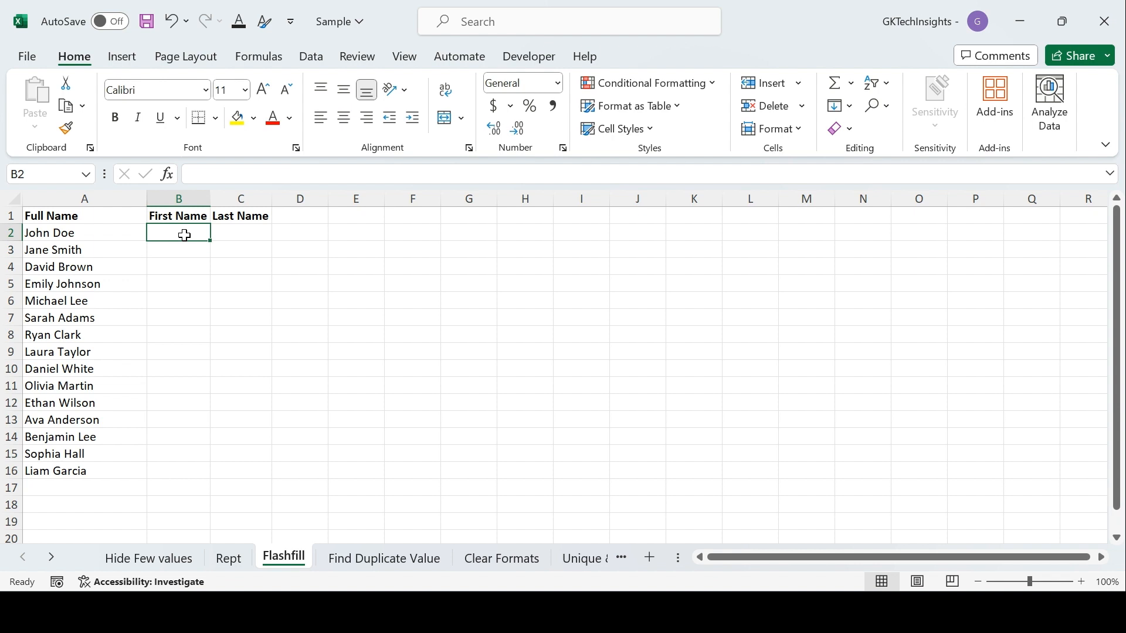
{"action": "type", "text": "John"}
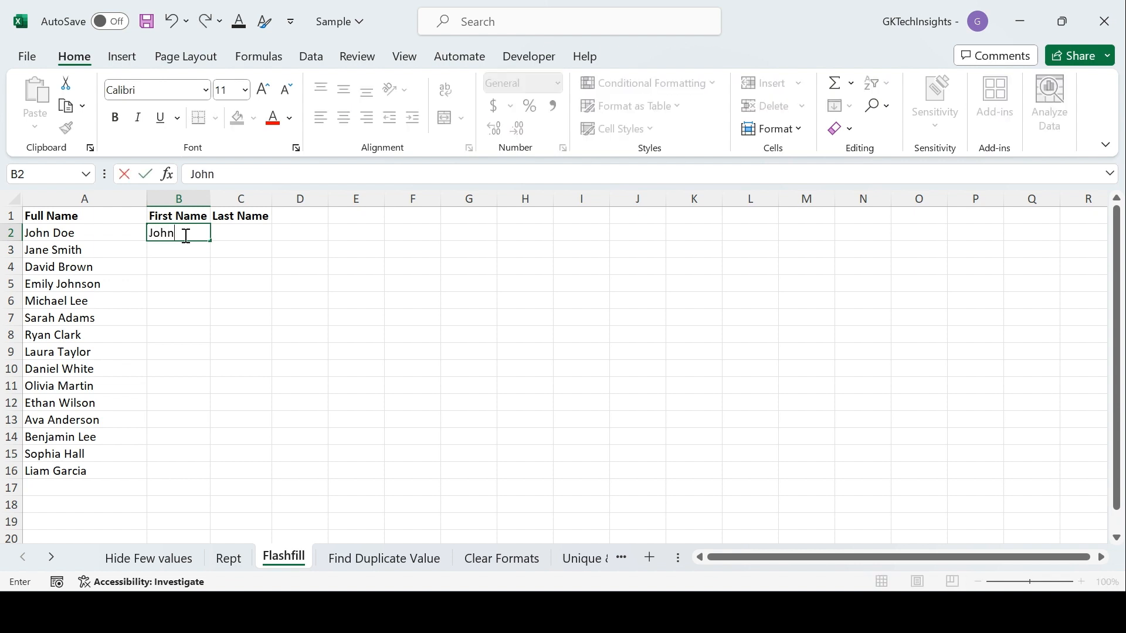
{"action": "key", "text": "Tab"}
{"action": "type", "text": "D"}
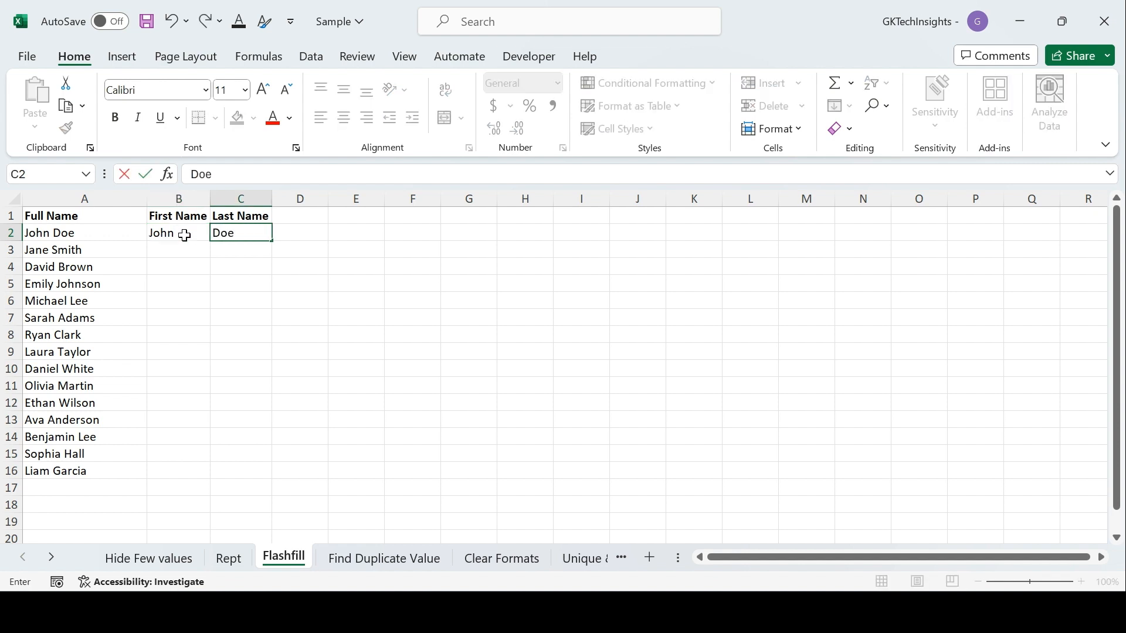
{"action": "type", "text": "oe"}
{"action": "key", "text": "Tab"}
Flash Fill the First Name column down to B16 from the example in B2.
{"action": "left_click", "coordinate": [169, 238]}
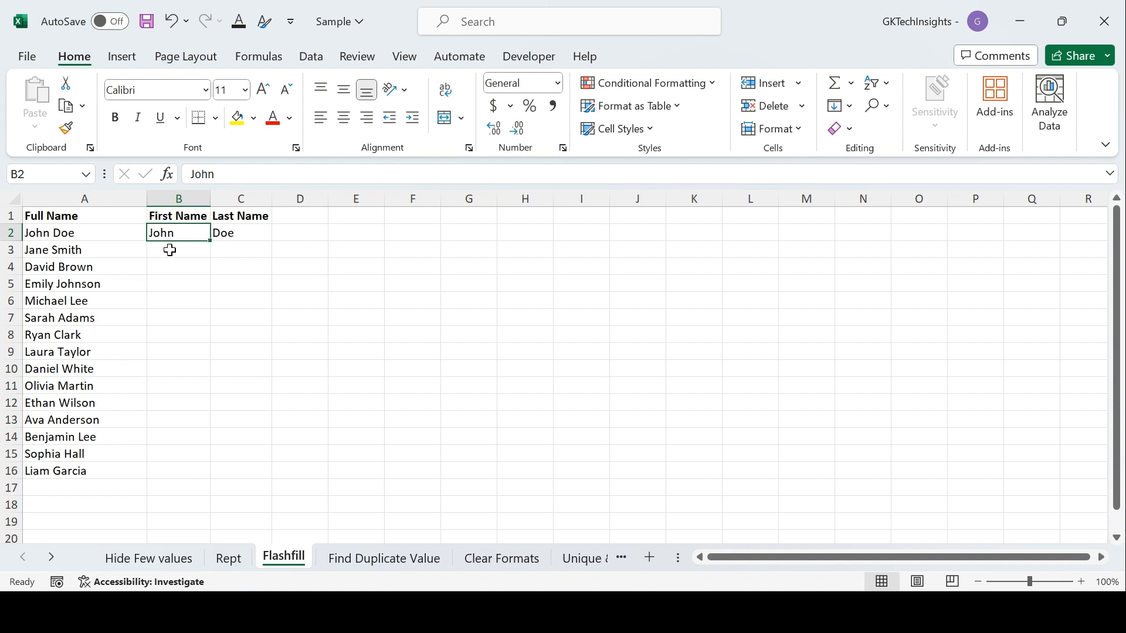
{"action": "key", "text": "ctrl+e"}
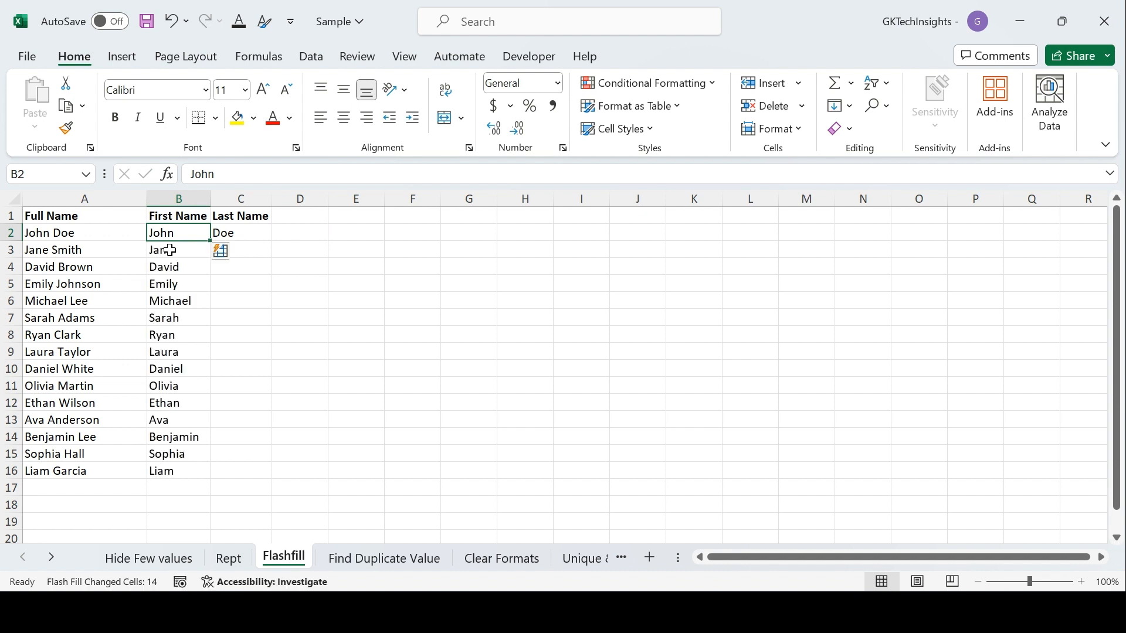
{"action": "left_click", "coordinate": [167, 267]}
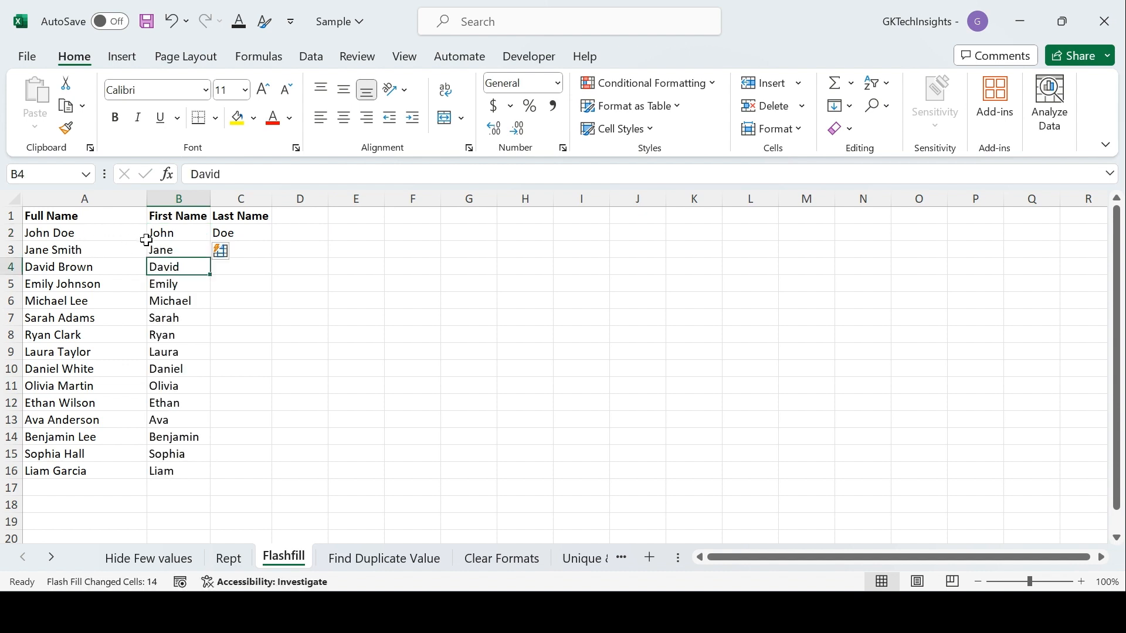
{"action": "left_click", "coordinate": [164, 234]}
{"action": "left_click_drag", "start_coordinate": [169, 253], "coordinate": [169, 467]}
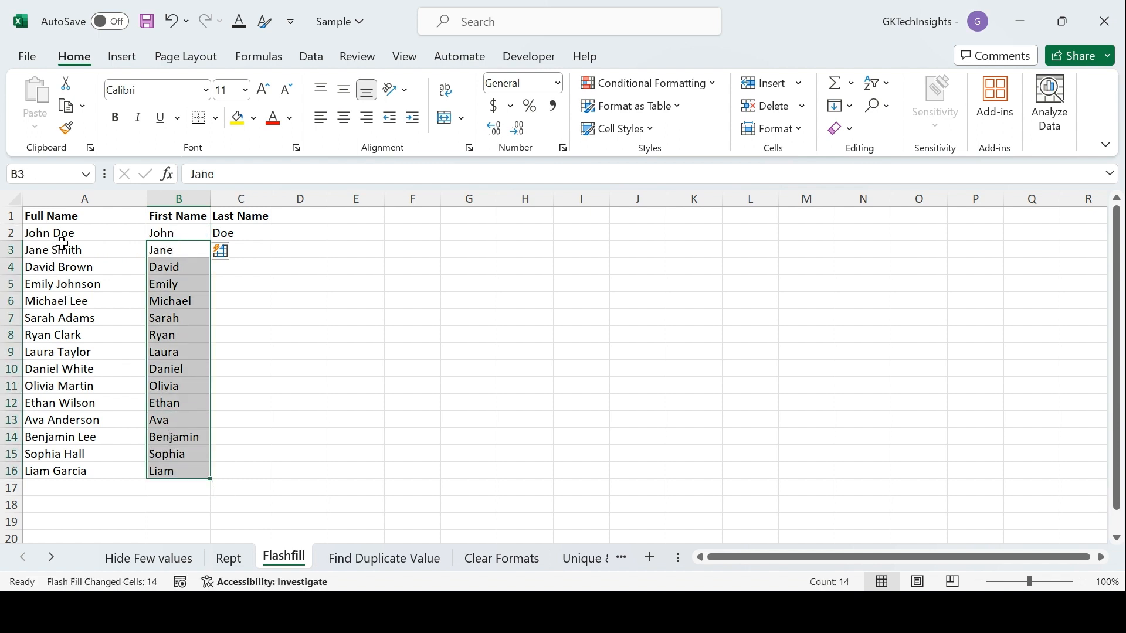
Flash Fill the Last Name column down to C16 from the example in C2.
{"action": "left_click", "coordinate": [235, 258]}
{"action": "left_click", "coordinate": [242, 228]}
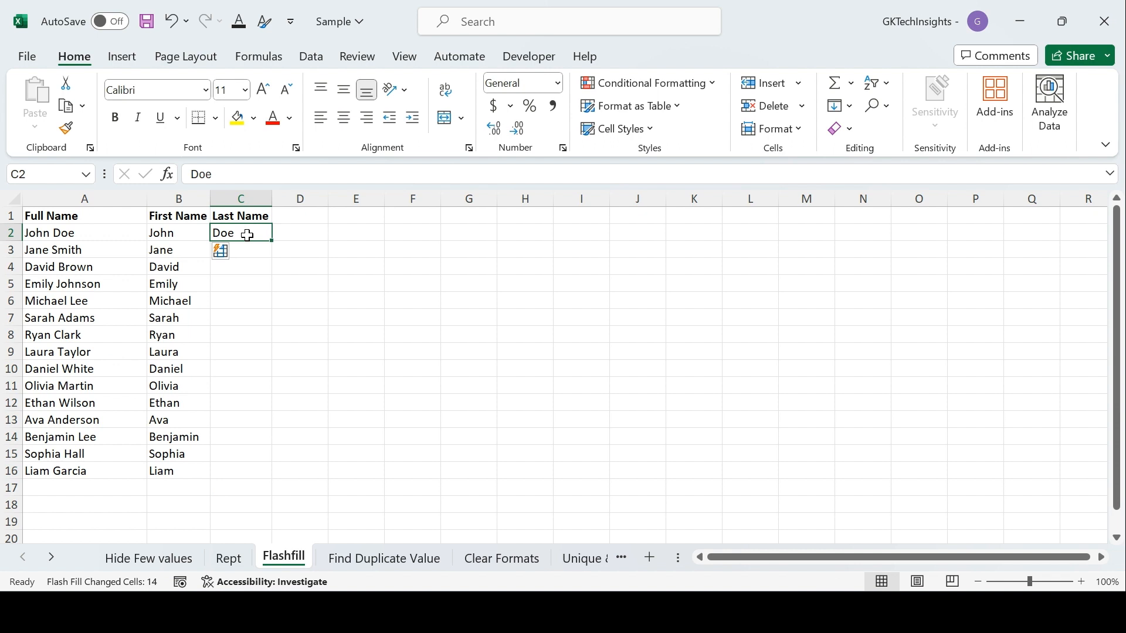
{"action": "key", "text": "ctrl+e"}
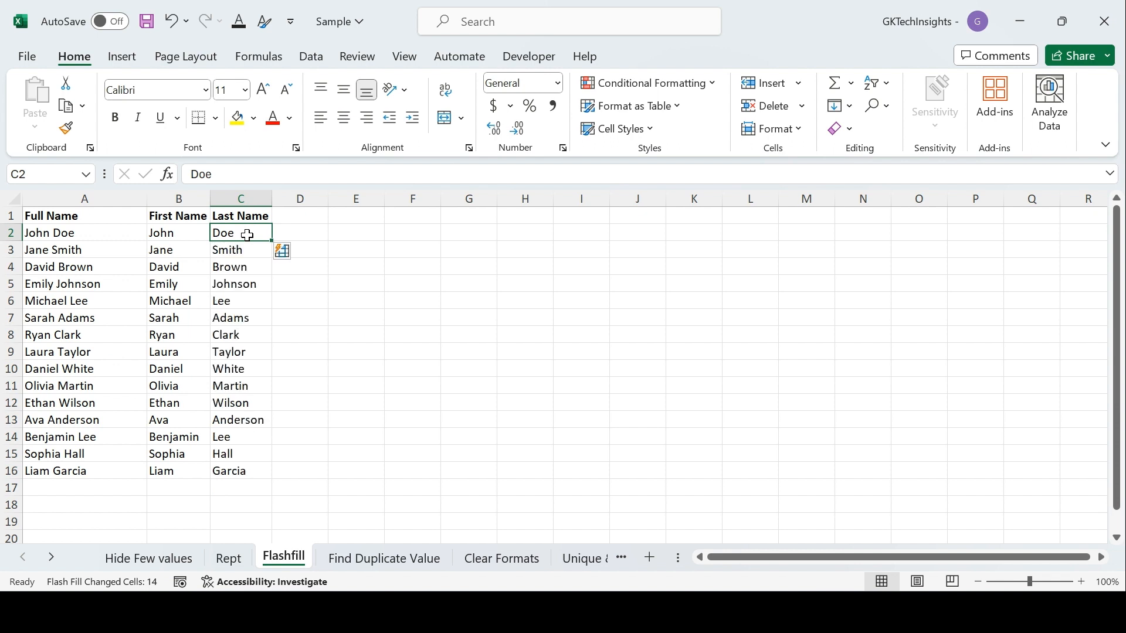
{"action": "left_click", "coordinate": [233, 252]}
{"action": "left_click", "coordinate": [241, 235]}
{"action": "left_click", "coordinate": [245, 249]}
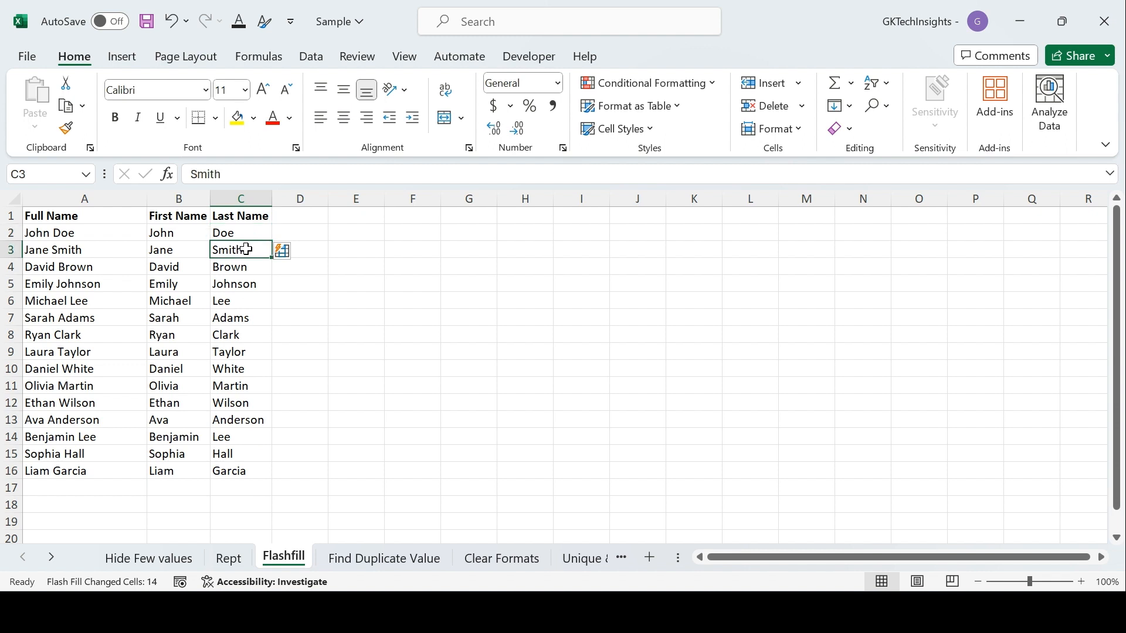
{"action": "left_click", "coordinate": [239, 267]}
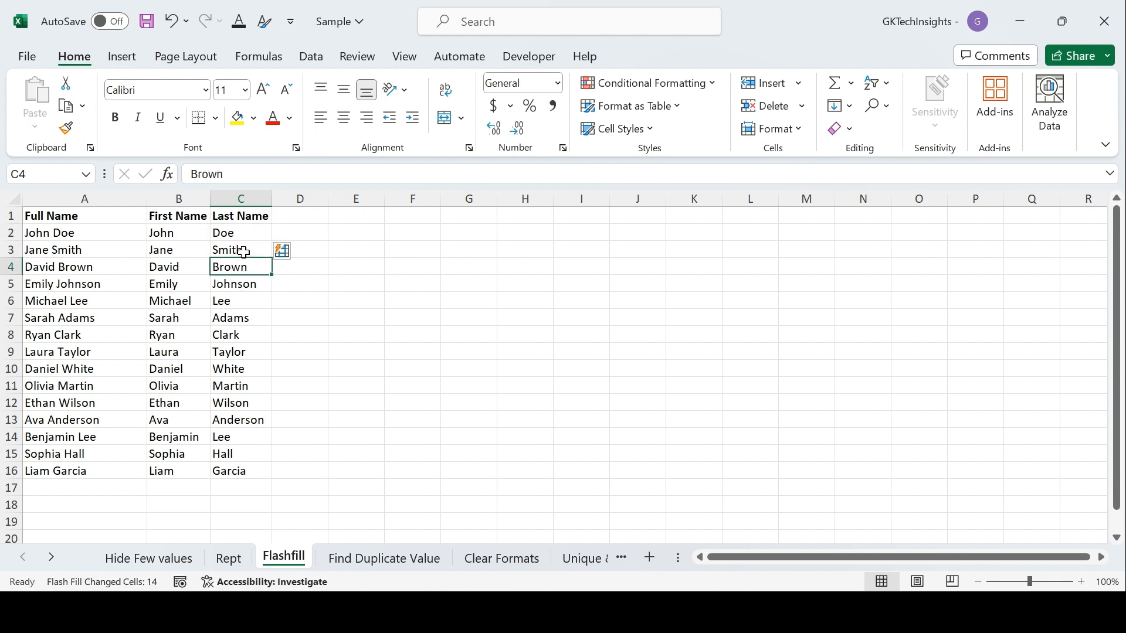
{"action": "left_click_drag", "start_coordinate": [241, 249], "coordinate": [232, 471]}
{"action": "left_click", "coordinate": [219, 384]}
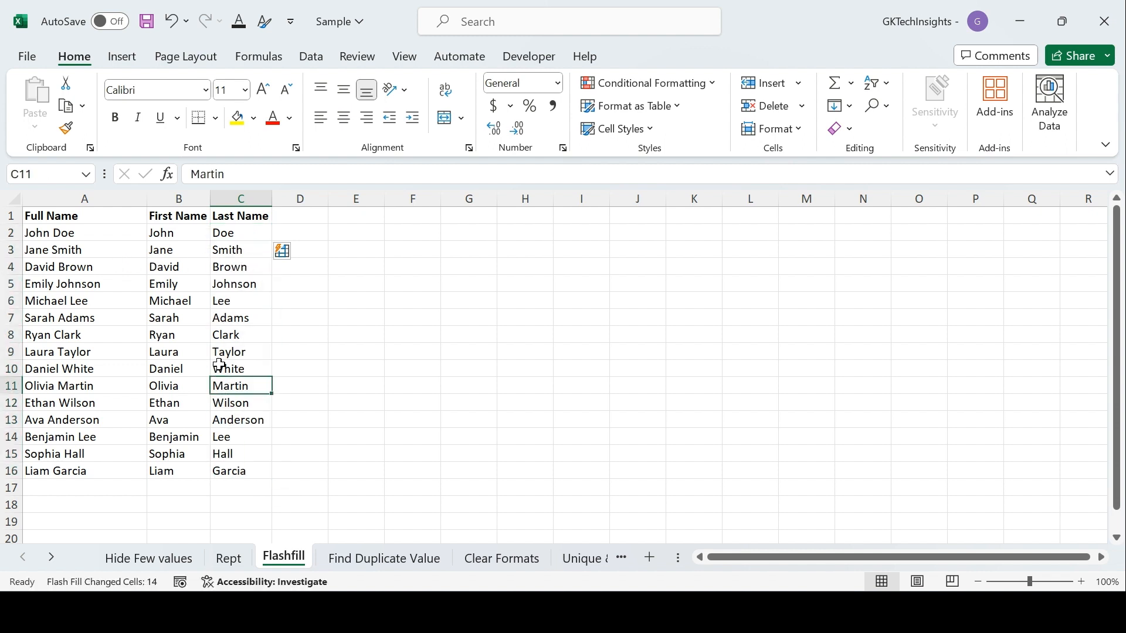
Insert a middle name between the first and last names in the full names in A2 and A3.
{"action": "left_click", "coordinate": [59, 236]}
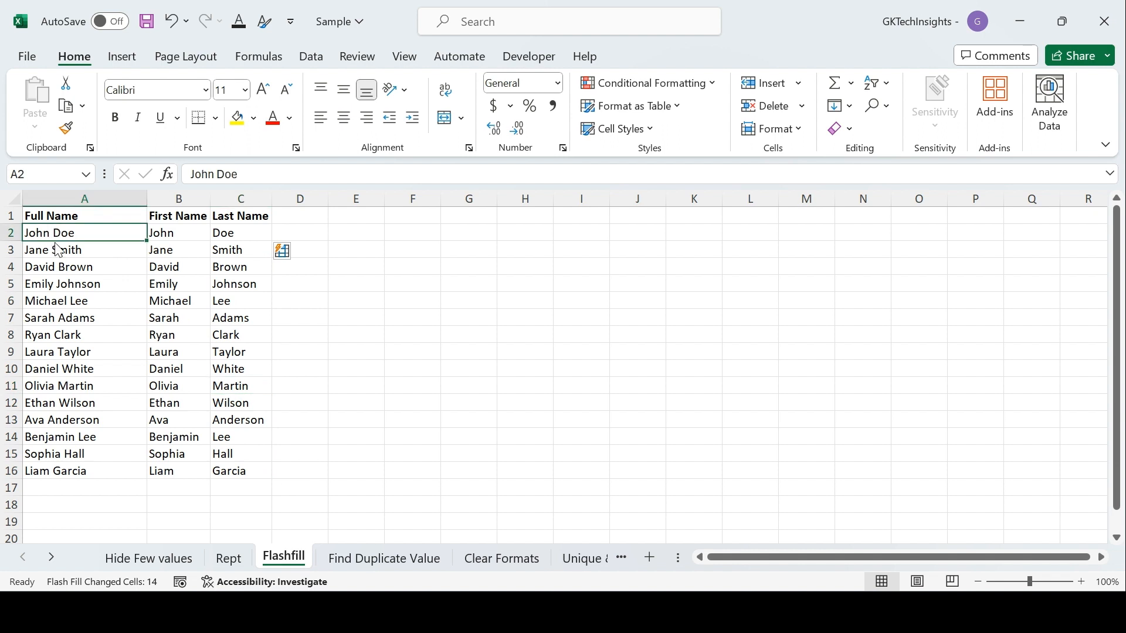
{"action": "double_click", "coordinate": [53, 234]}
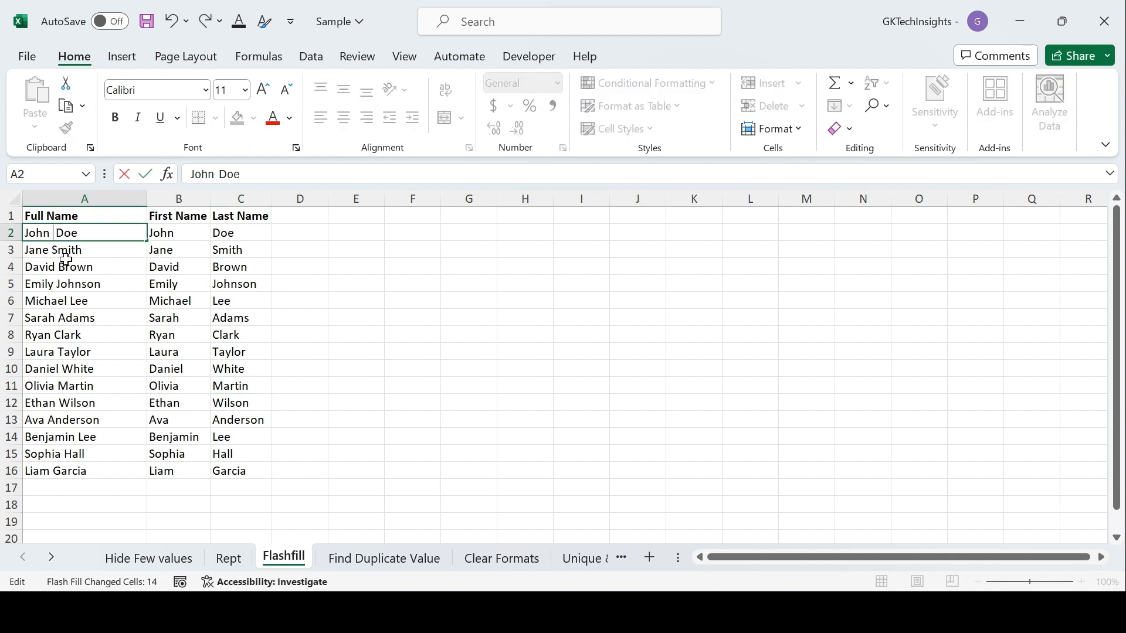
{"action": "type", "text": "Emily"}
{"action": "key", "text": "Return"}
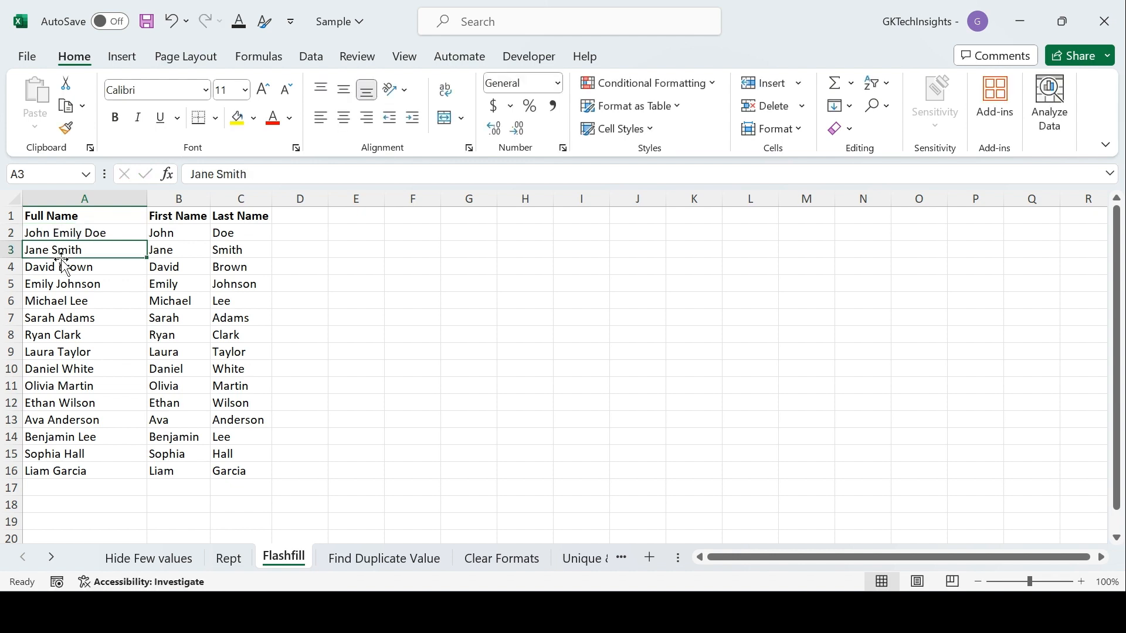
{"action": "key", "text": "F2"}
{"action": "key", "text": "ctrl+Left"}
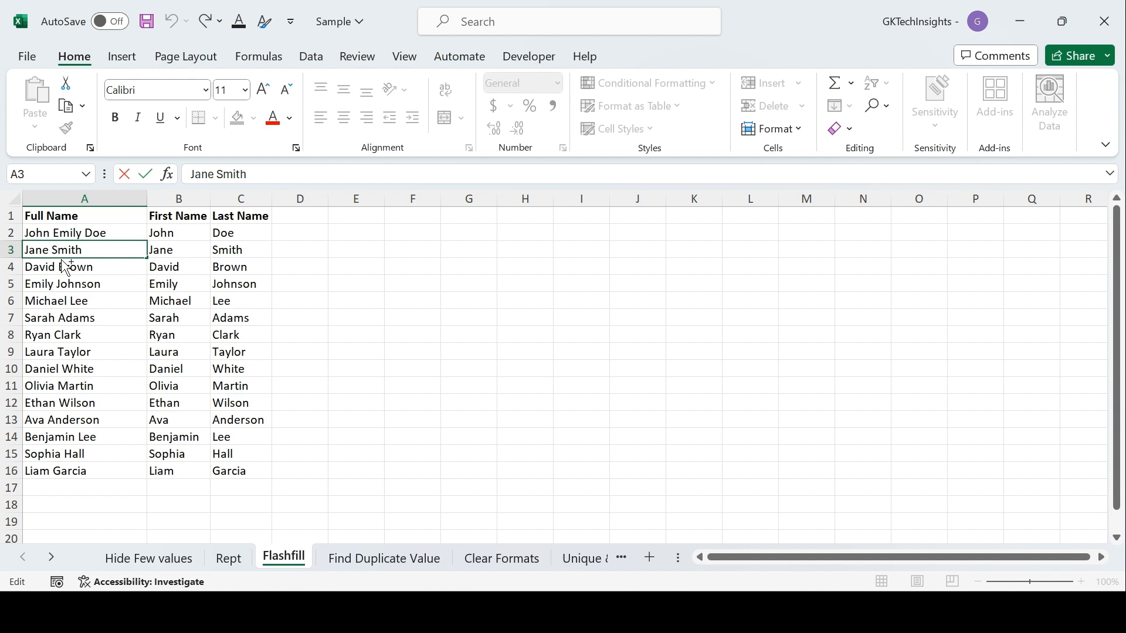
{"action": "type", "text": "Laura"}
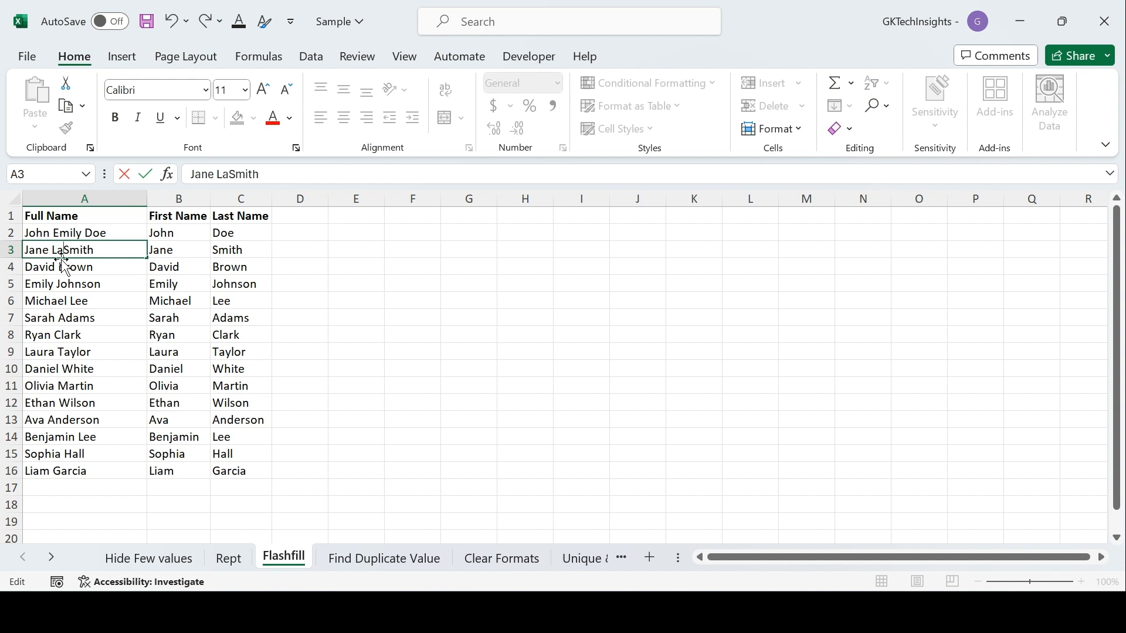
{"action": "key", "text": "Return"}
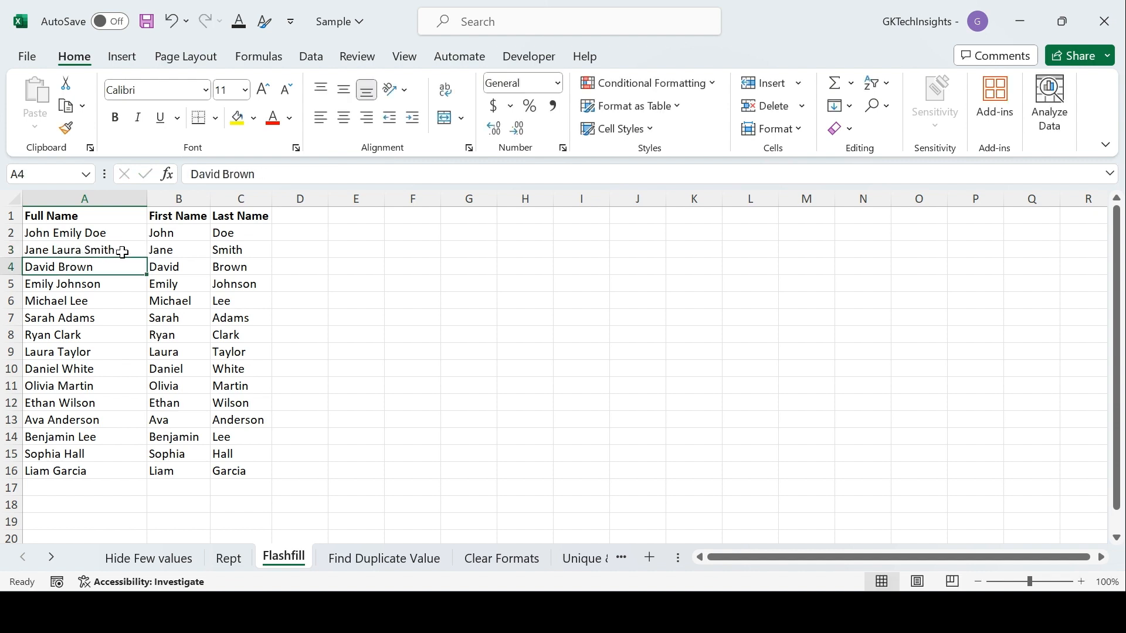
Clear the filled first and last names from B2:C16.
{"action": "left_click", "coordinate": [193, 251]}
{"action": "left_click", "coordinate": [240, 230]}
{"action": "left_click_drag", "start_coordinate": [185, 235], "coordinate": [231, 466]}
{"action": "key", "text": "Delete"}
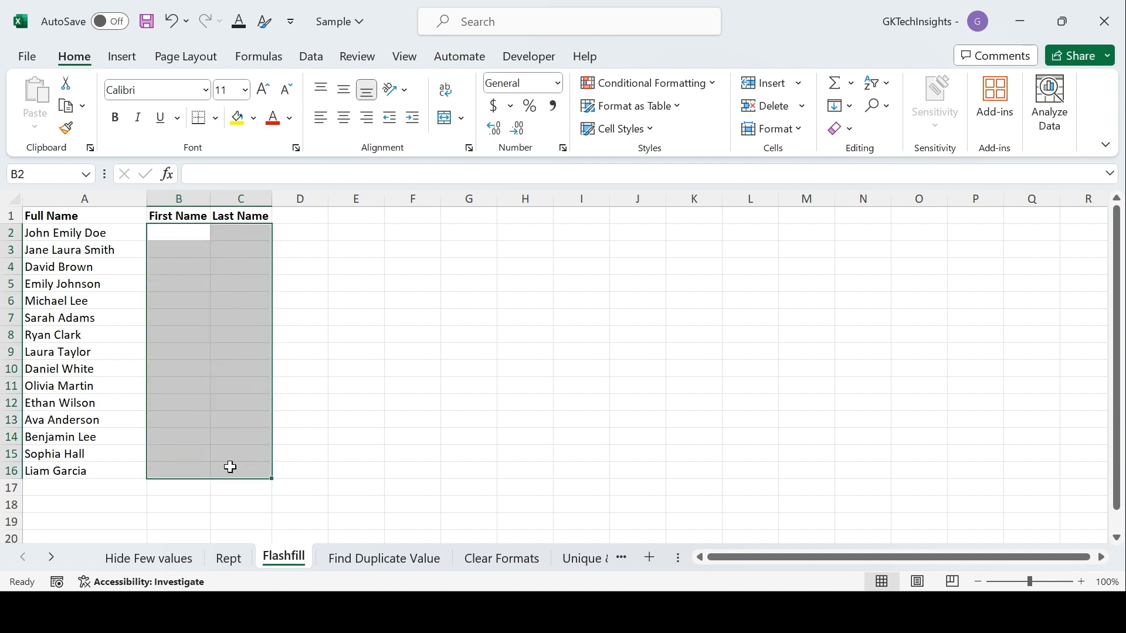
Enter the first name in B2 and the last name in C2 for the three-part full name in A2.
{"action": "left_click", "coordinate": [176, 316]}
{"action": "left_click", "coordinate": [194, 233]}
{"action": "type", "text": "John"}
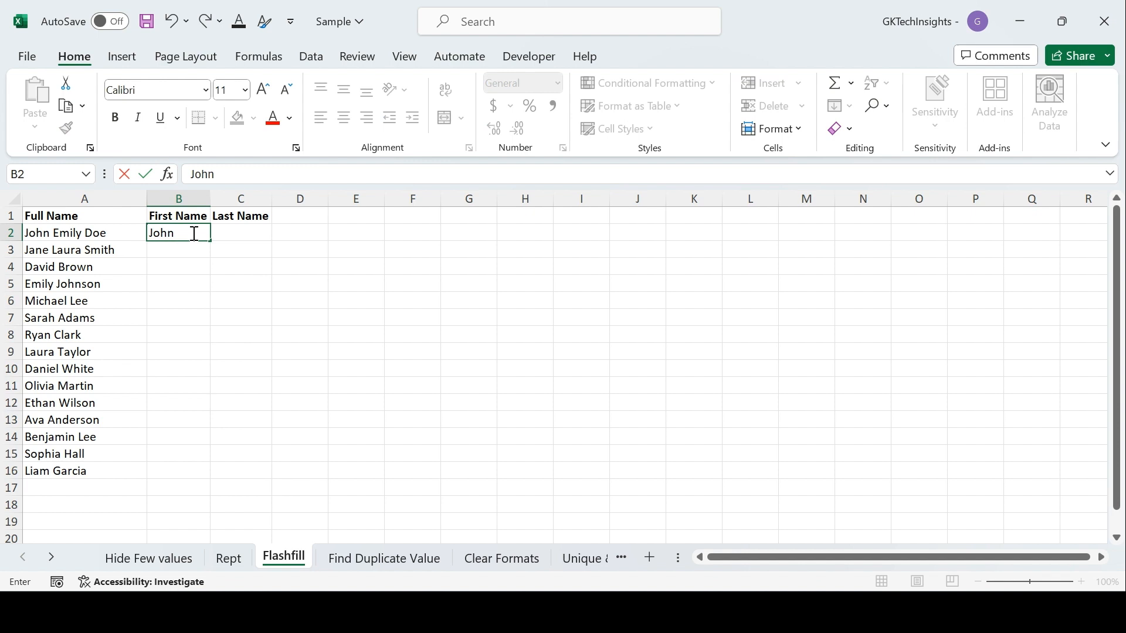
{"action": "key", "text": "Tab"}
{"action": "type", "text": "Doe"}
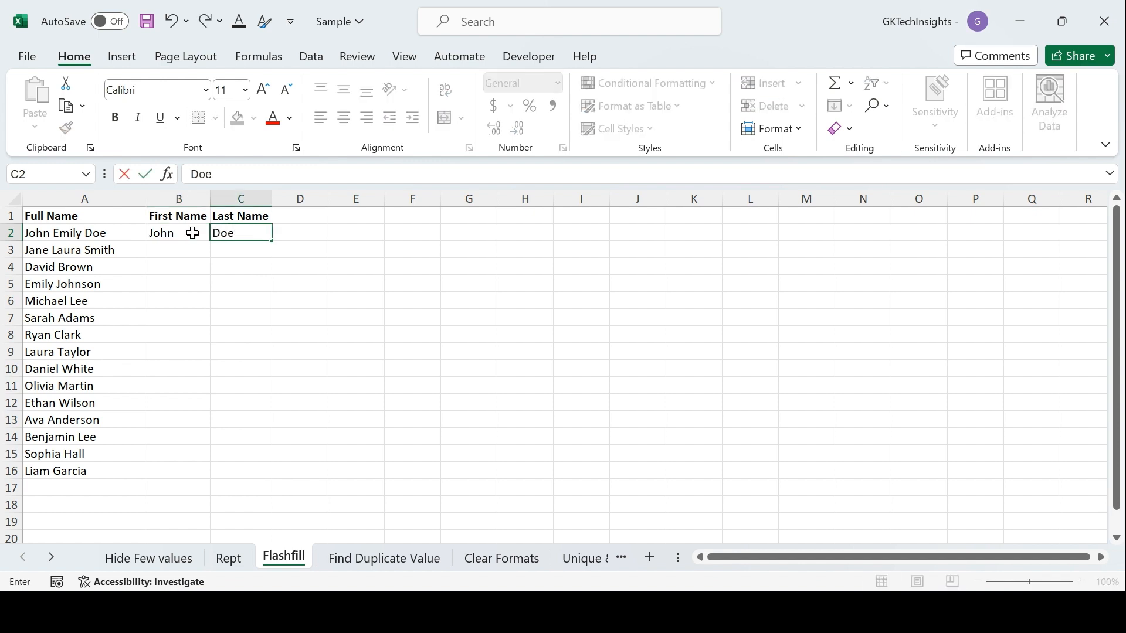
{"action": "key", "text": "Return"}
Flash Fill the first names down to B16 from the example in B2.
{"action": "left_click", "coordinate": [193, 233]}
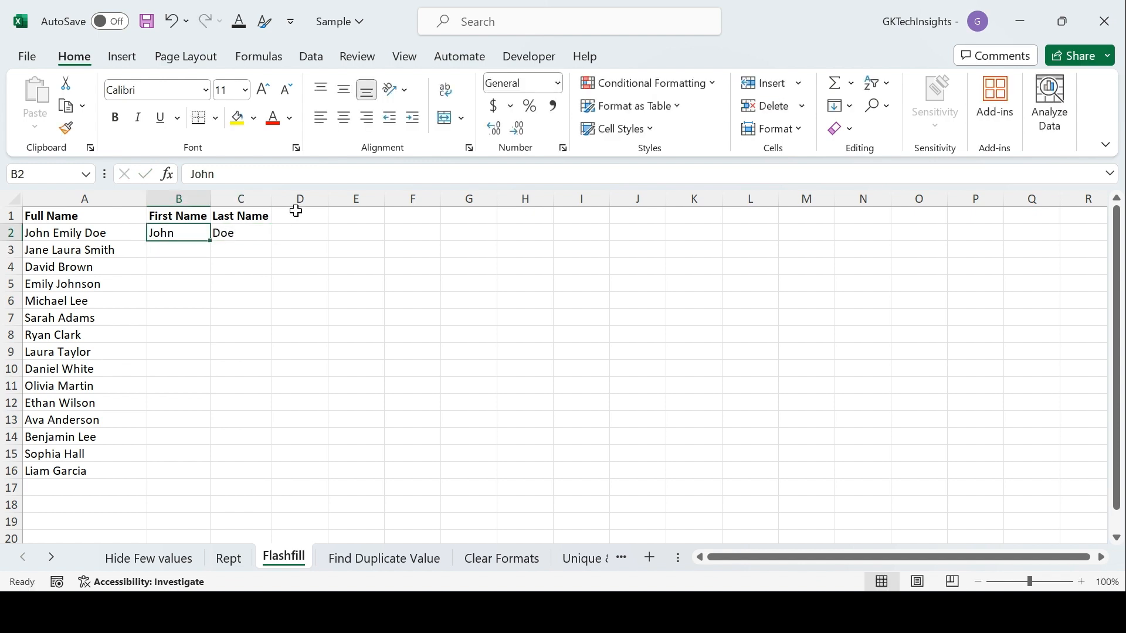
{"action": "key", "text": "ctrl+e"}
{"action": "left_click", "coordinate": [183, 253]}
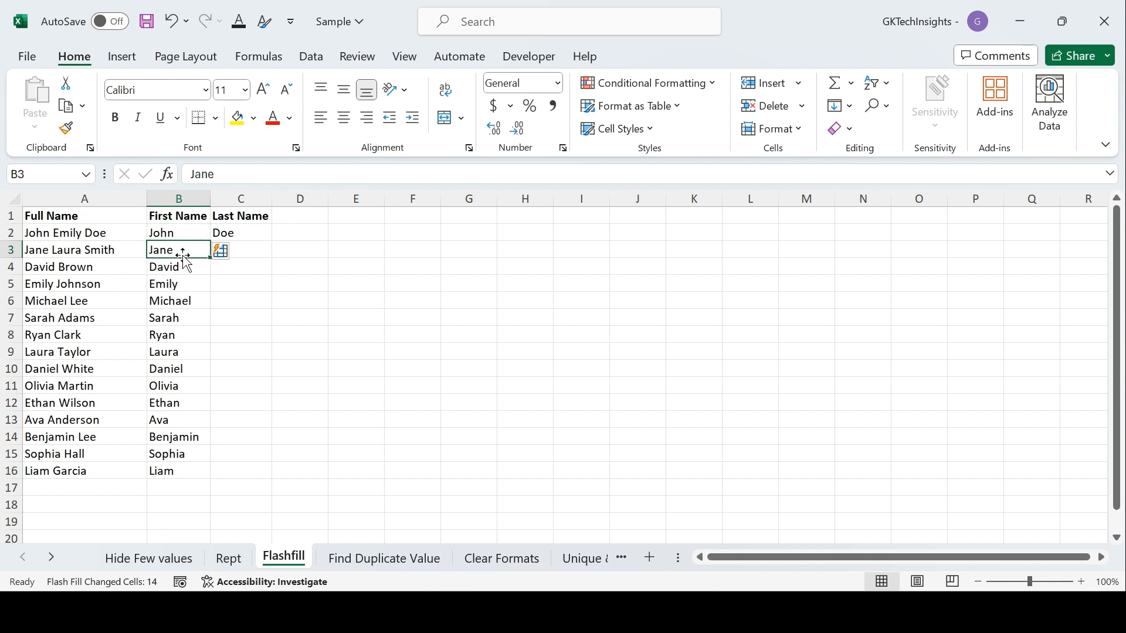
{"action": "left_click", "coordinate": [179, 352]}
Flash Fill the last names down to C16 from the example in C2.
{"action": "left_click", "coordinate": [262, 244]}
{"action": "left_click", "coordinate": [258, 234]}
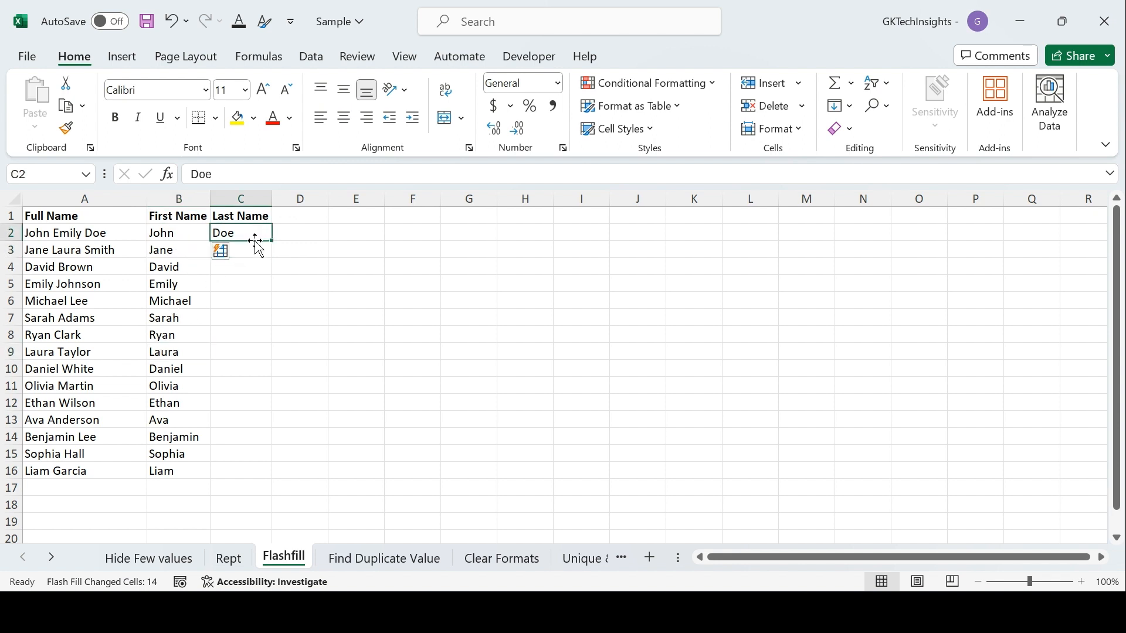
{"action": "left_click", "coordinate": [252, 255]}
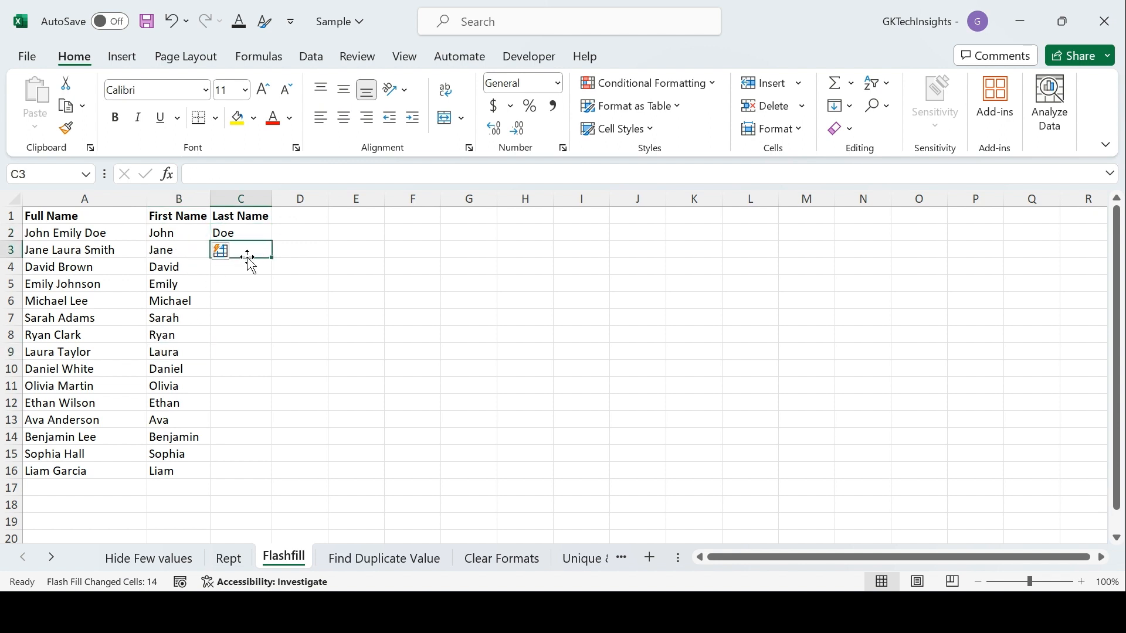
{"action": "left_click", "coordinate": [263, 232]}
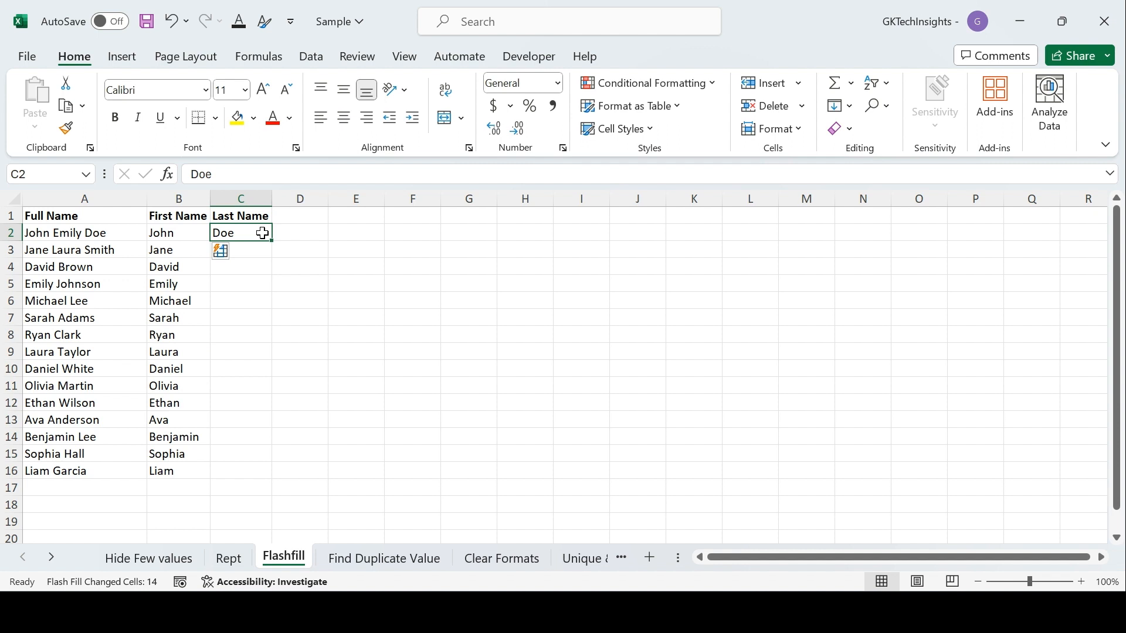
{"action": "key", "text": "ctrl+e"}
Compare the filled last names in column C with the two- and three-part full names in column A.
{"action": "left_click", "coordinate": [240, 253]}
{"action": "left_click", "coordinate": [119, 251]}
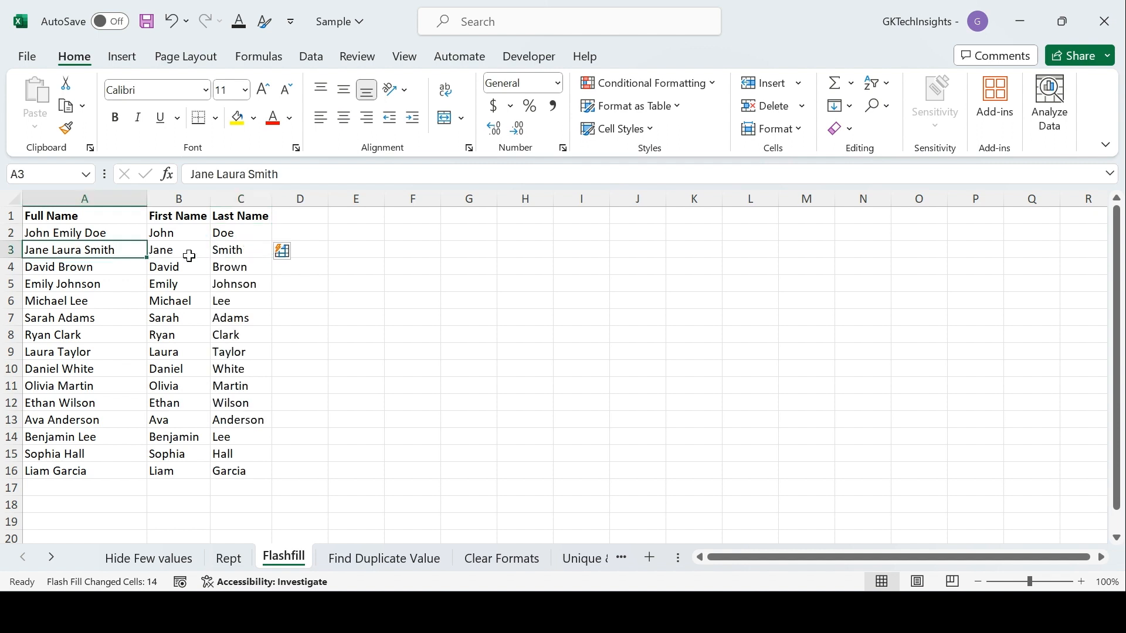
{"action": "left_click", "coordinate": [108, 265]}
{"action": "left_click", "coordinate": [249, 280]}
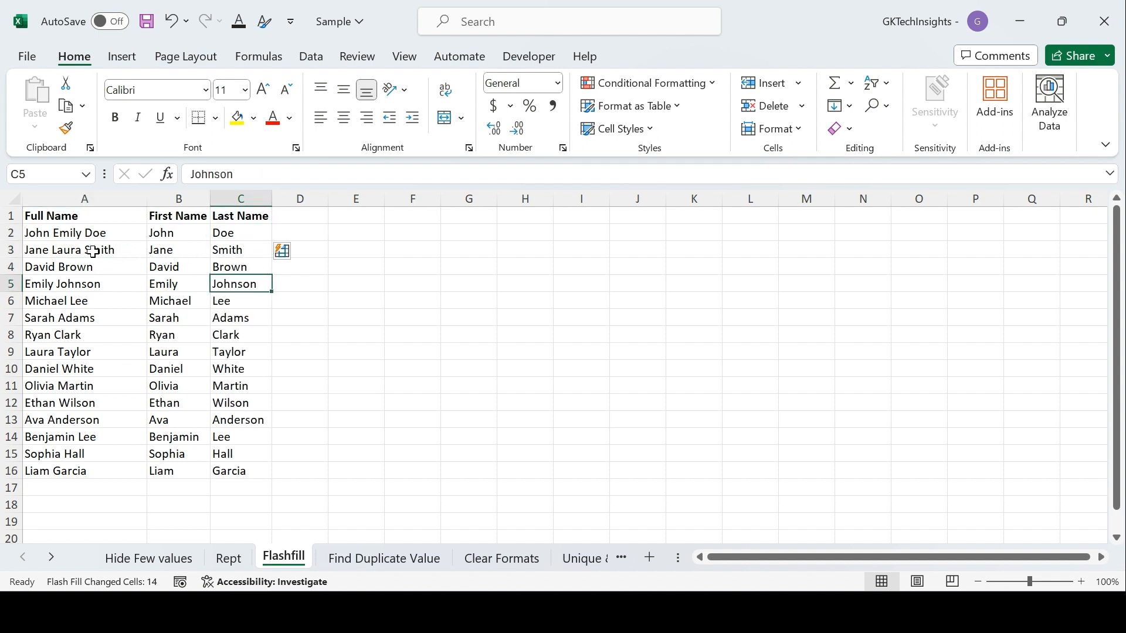
{"action": "left_click", "coordinate": [90, 250]}
{"action": "left_click", "coordinate": [121, 233]}
{"action": "left_click", "coordinate": [68, 250]}
{"action": "left_click", "coordinate": [245, 232]}
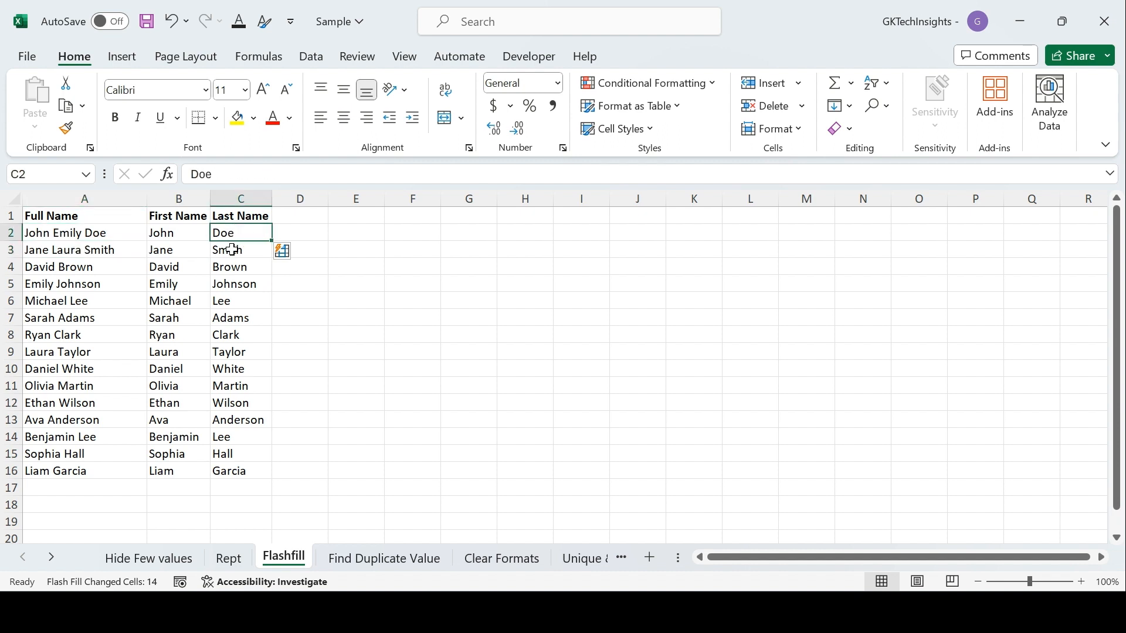
{"action": "left_click", "coordinate": [231, 251]}
{"action": "left_click", "coordinate": [236, 234]}
{"action": "left_click", "coordinate": [235, 252]}
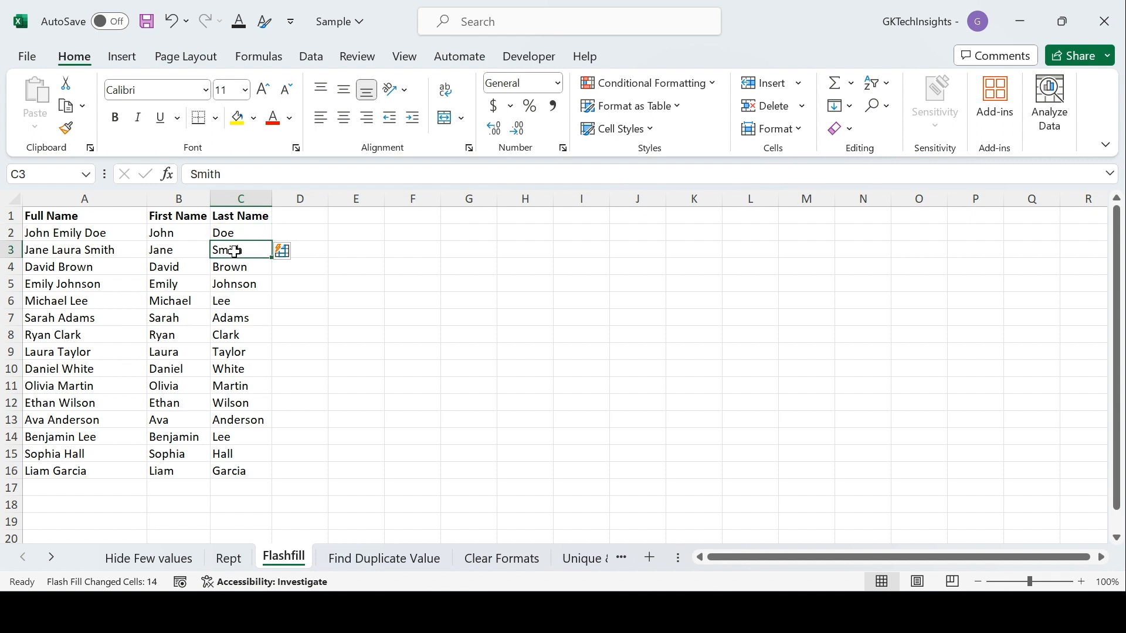
{"action": "left_click", "coordinate": [237, 234]}
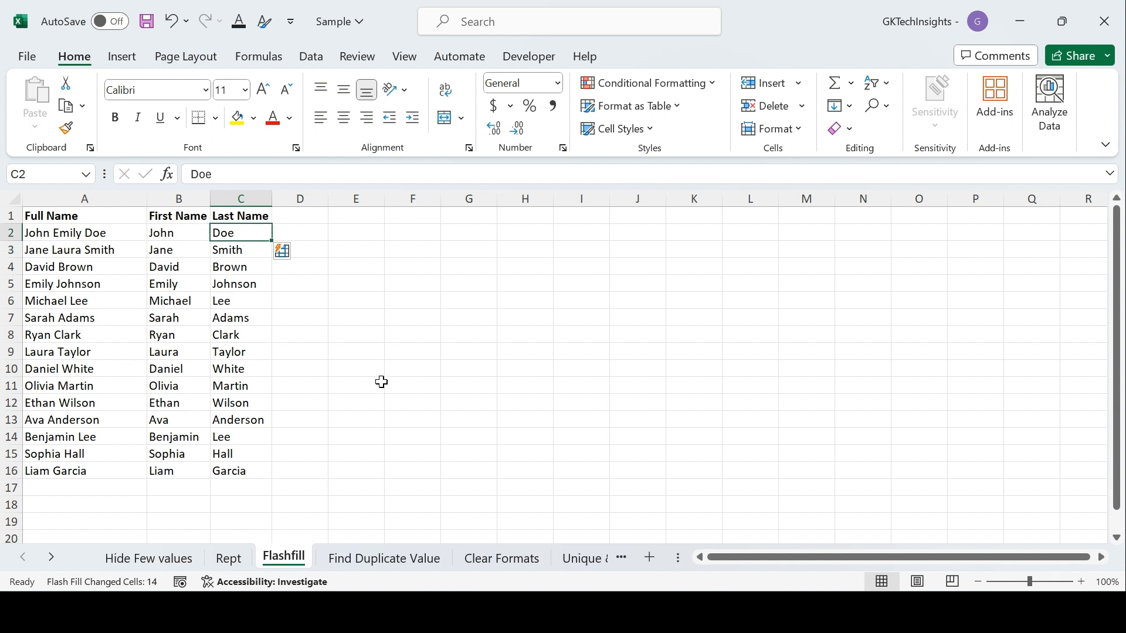
Open the Find Duplicate Value sheet and examine the Product1 and Product2 lists for items that occur in both.
{"action": "left_click", "coordinate": [377, 564]}
{"action": "left_click", "coordinate": [157, 318]}
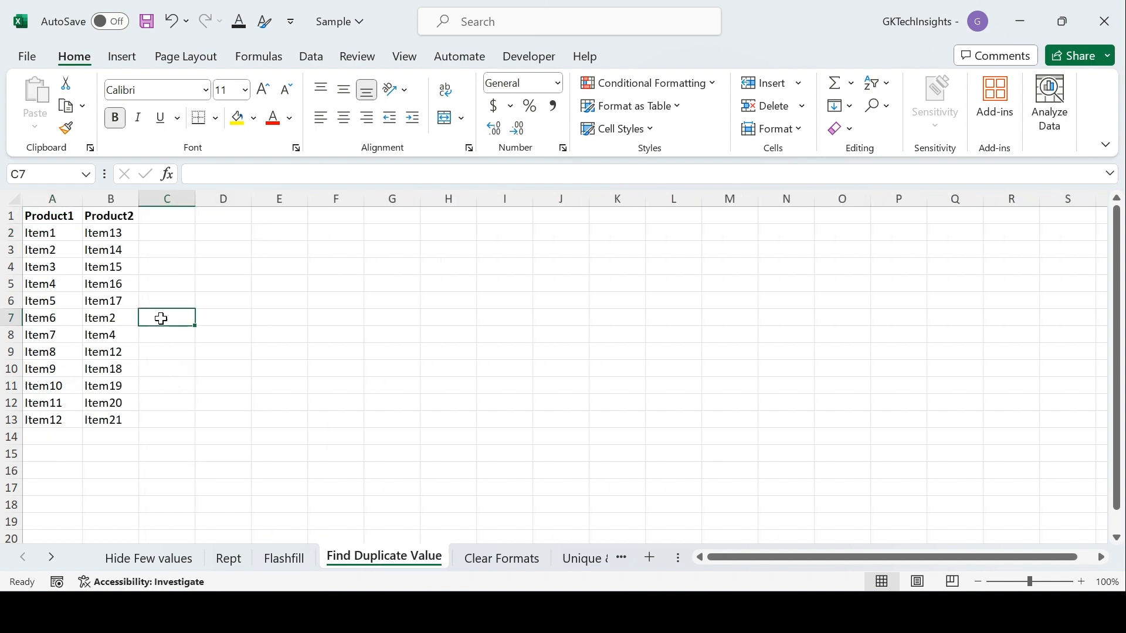
{"action": "left_click", "coordinate": [50, 218]}
{"action": "left_click", "coordinate": [109, 217]}
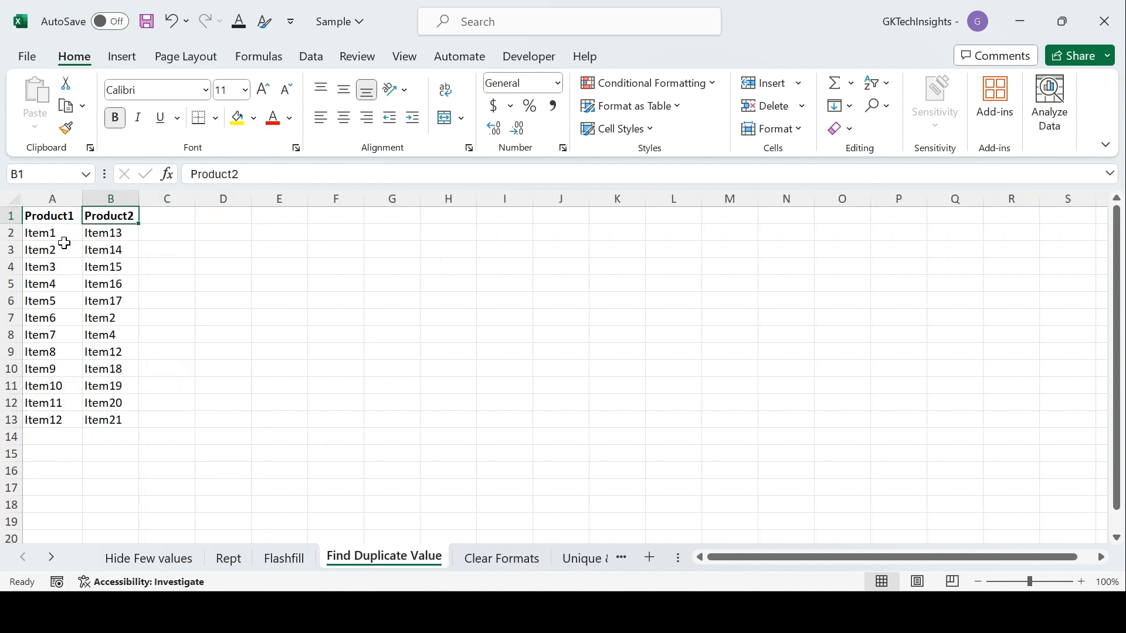
{"action": "left_click_drag", "start_coordinate": [50, 233], "coordinate": [108, 413]}
{"action": "left_click", "coordinate": [49, 283]}
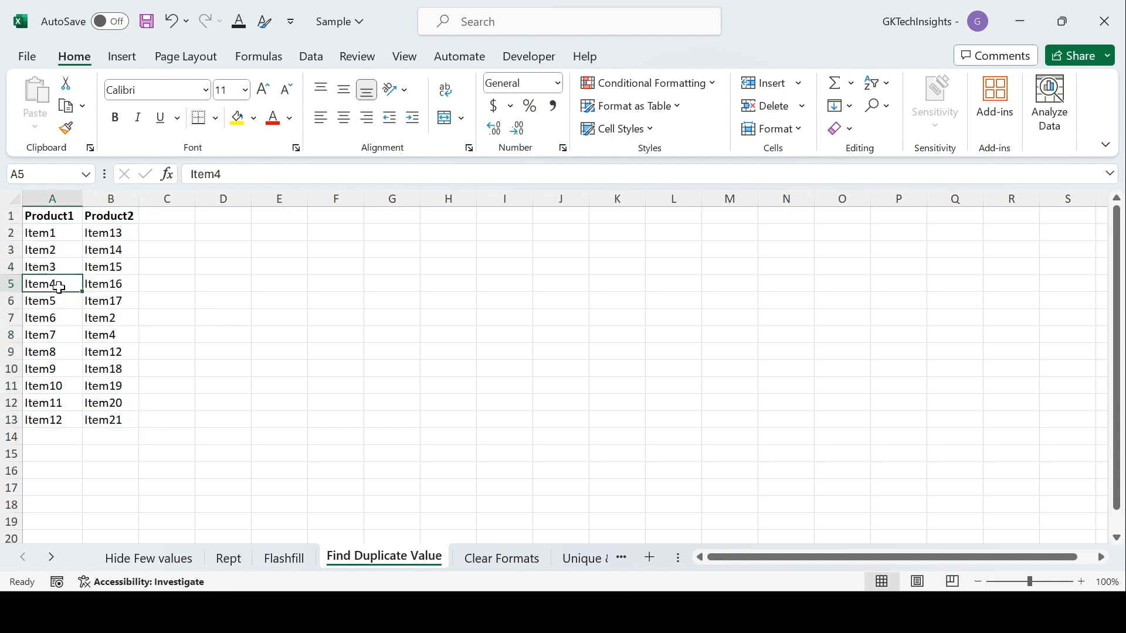
{"action": "left_click", "coordinate": [108, 337], "text": "shift"}
Highlight the duplicate values in A1:B13 using conditional formatting with Light Red Fill with Dark Red Text.
{"action": "left_click", "coordinate": [56, 218]}
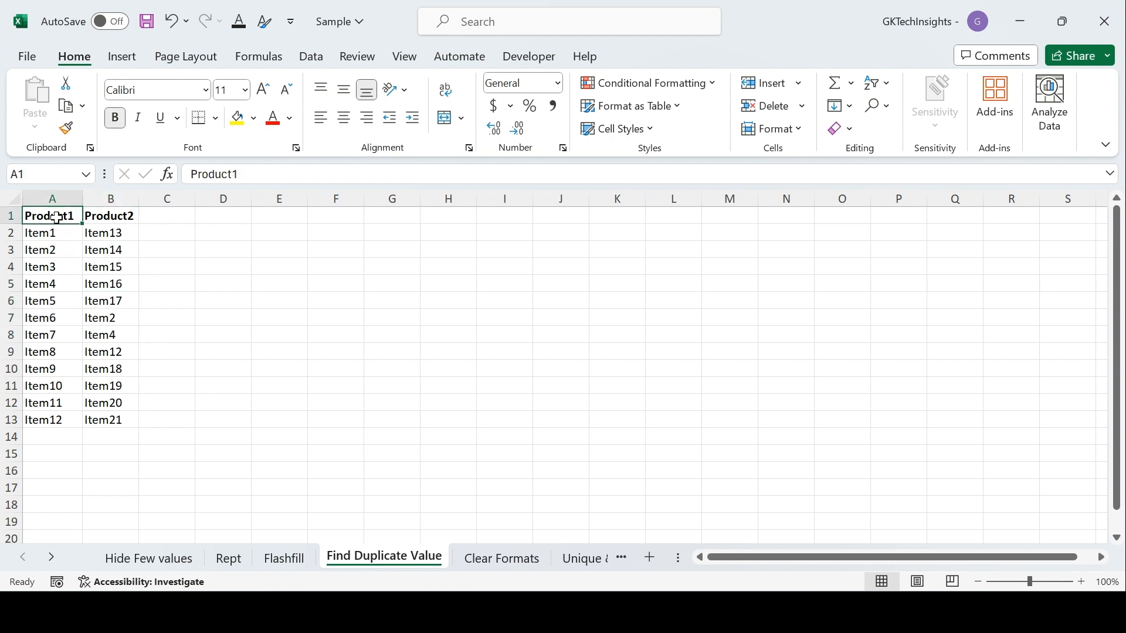
{"action": "left_click", "coordinate": [114, 417], "text": "shift"}
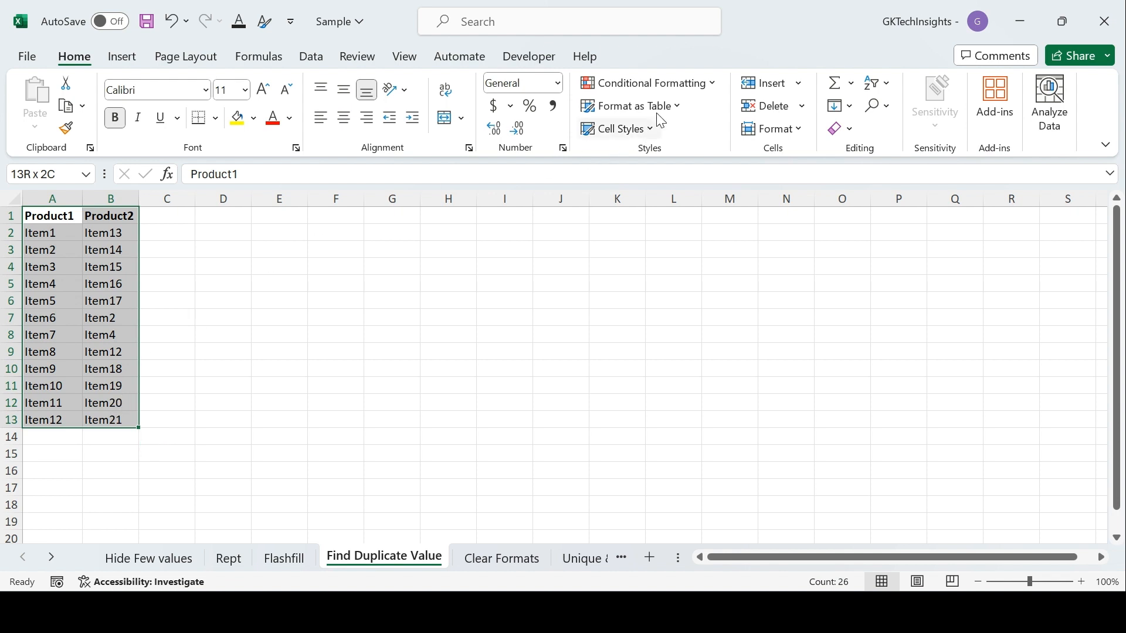
{"action": "left_click", "coordinate": [707, 83]}
{"action": "mouse_move", "coordinate": [689, 123]}
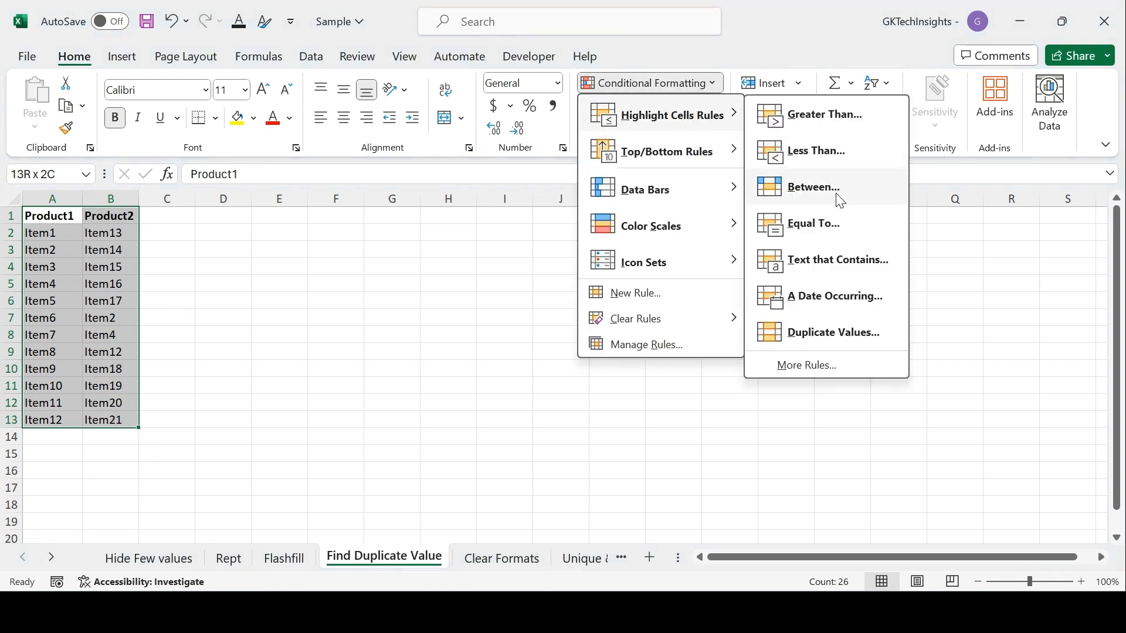
{"action": "left_click", "coordinate": [814, 333]}
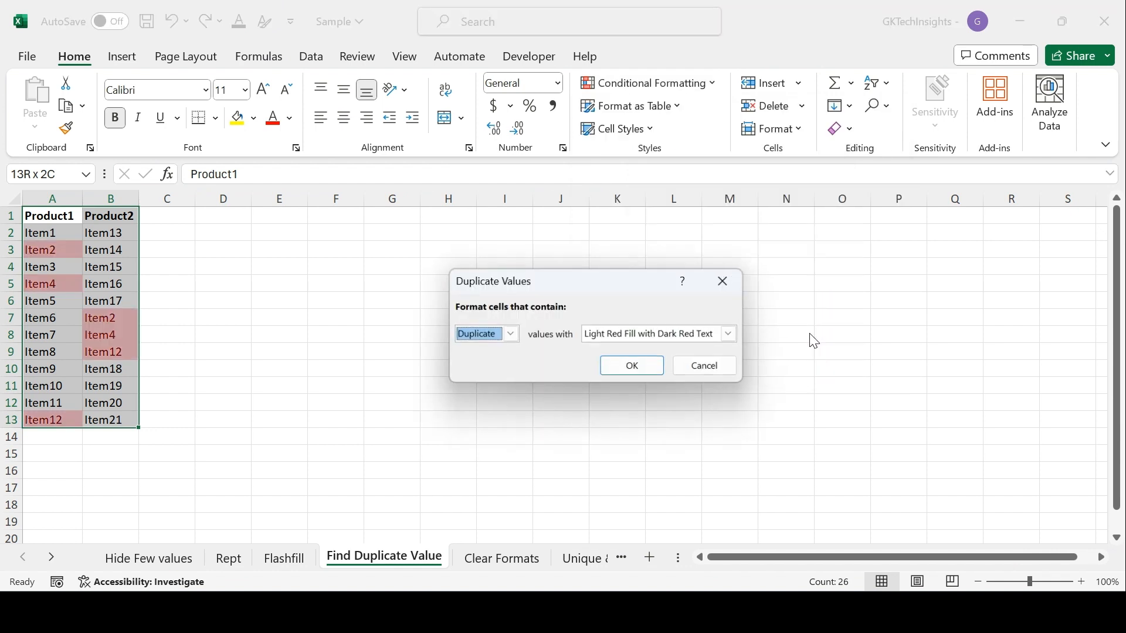
{"action": "left_click", "coordinate": [635, 368]}
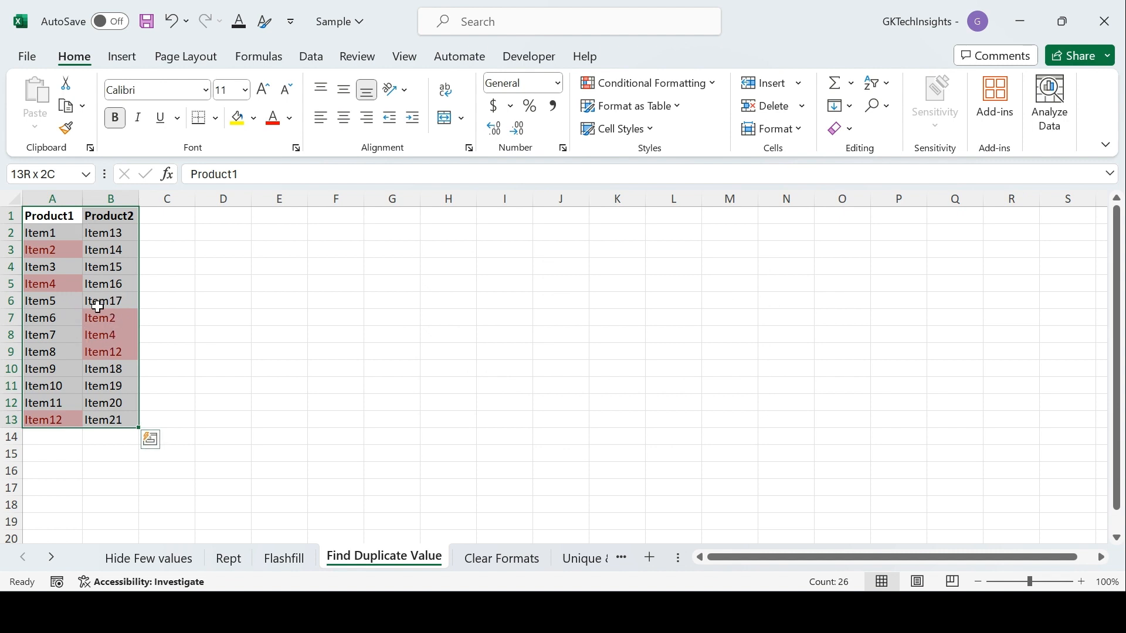
{"action": "left_click", "coordinate": [202, 214]}
{"action": "left_click", "coordinate": [194, 216]}
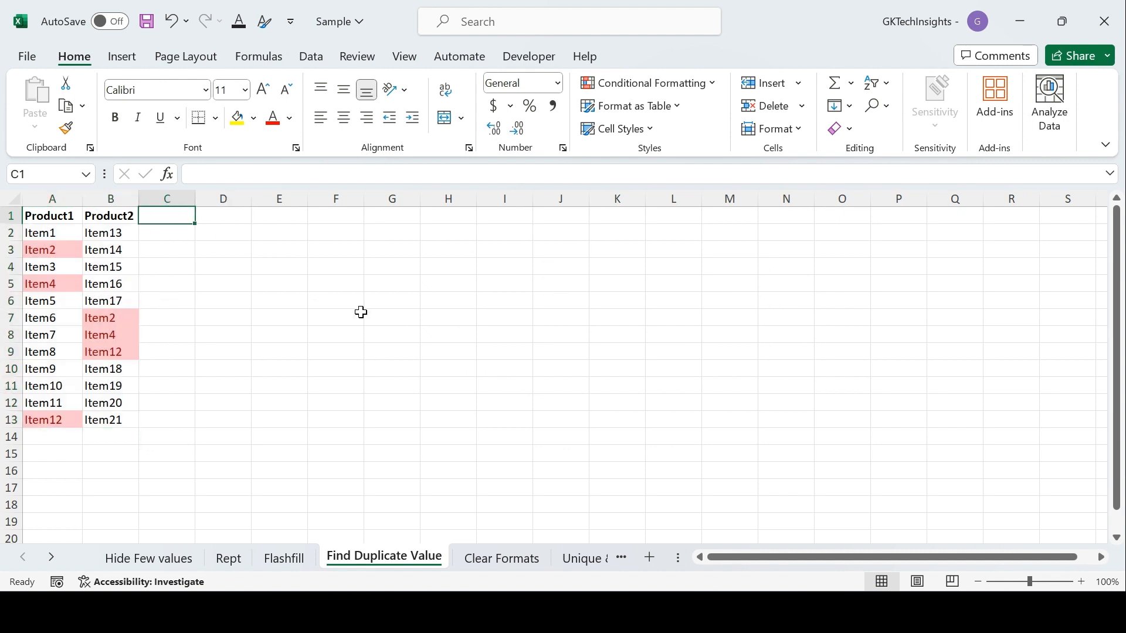
Open the Clear Formats sheet and examine the mixed cell formatting of the product table in A1:E13.
{"action": "left_click", "coordinate": [486, 560]}
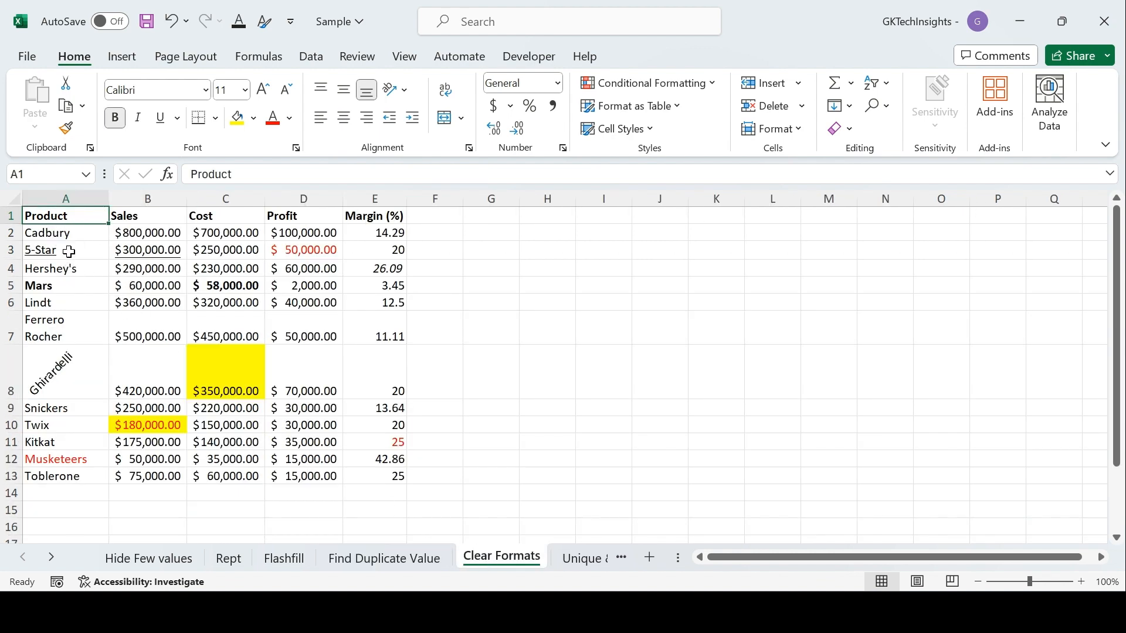
{"action": "left_click", "coordinate": [65, 287]}
{"action": "left_click_drag", "start_coordinate": [56, 217], "coordinate": [369, 468]}
{"action": "left_click", "coordinate": [480, 406]}
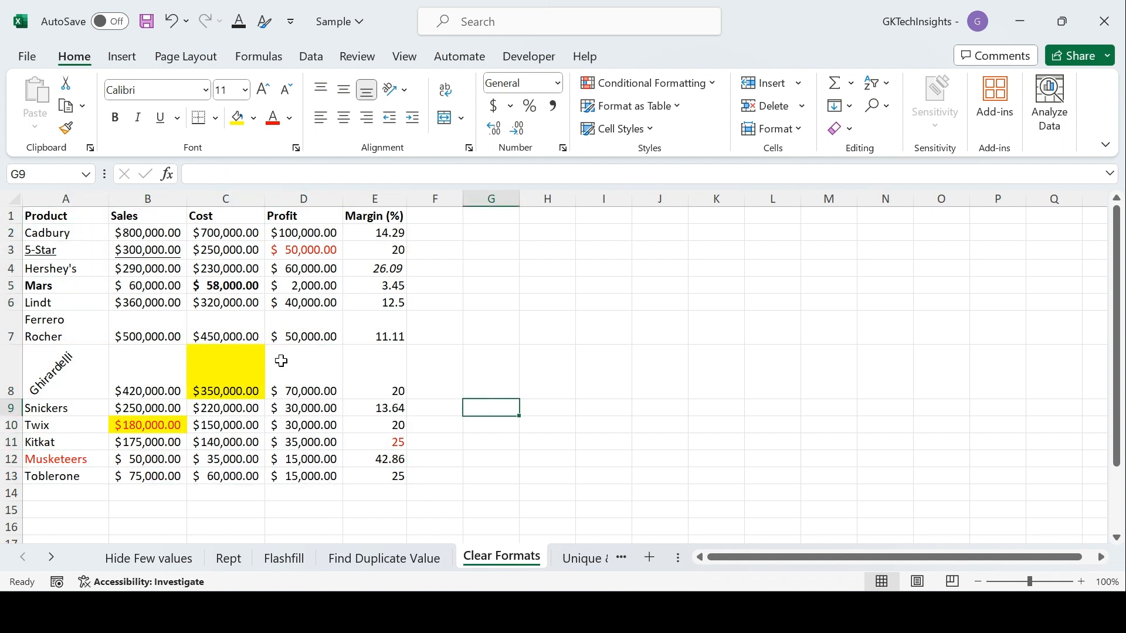
{"action": "left_click", "coordinate": [157, 324]}
{"action": "left_click", "coordinate": [51, 286]}
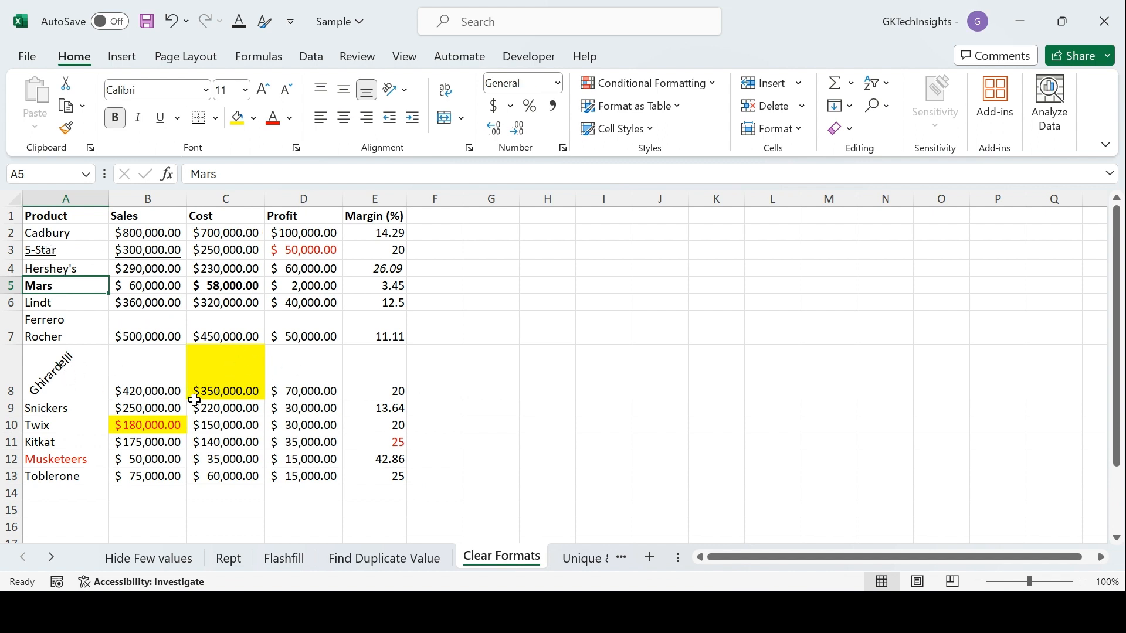
{"action": "left_click", "coordinate": [339, 369]}
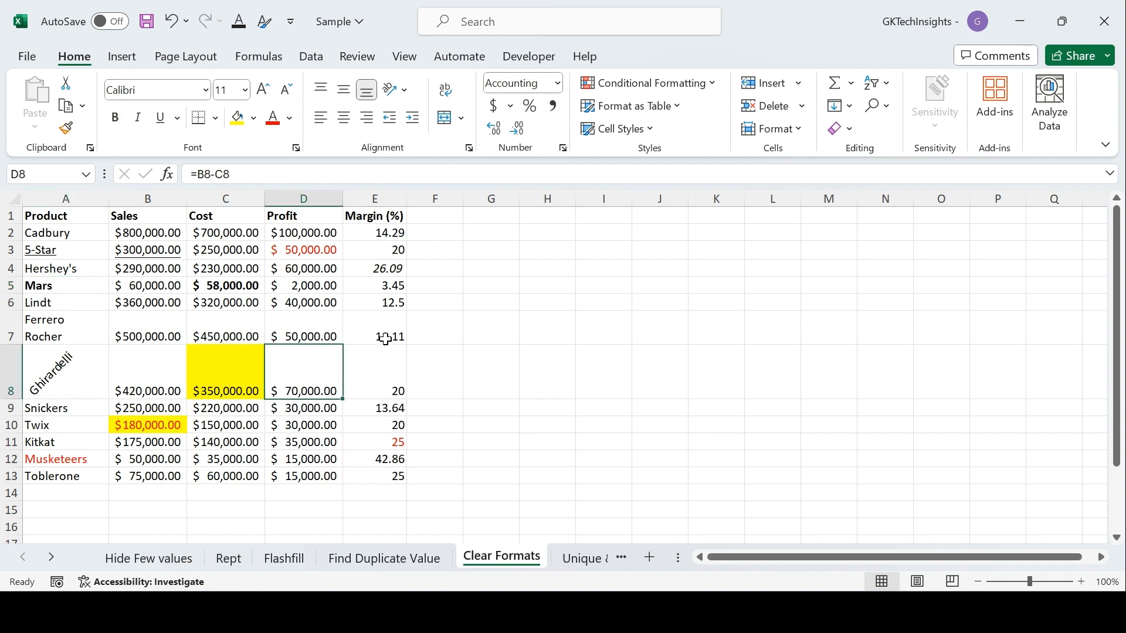
{"action": "left_click", "coordinate": [372, 299]}
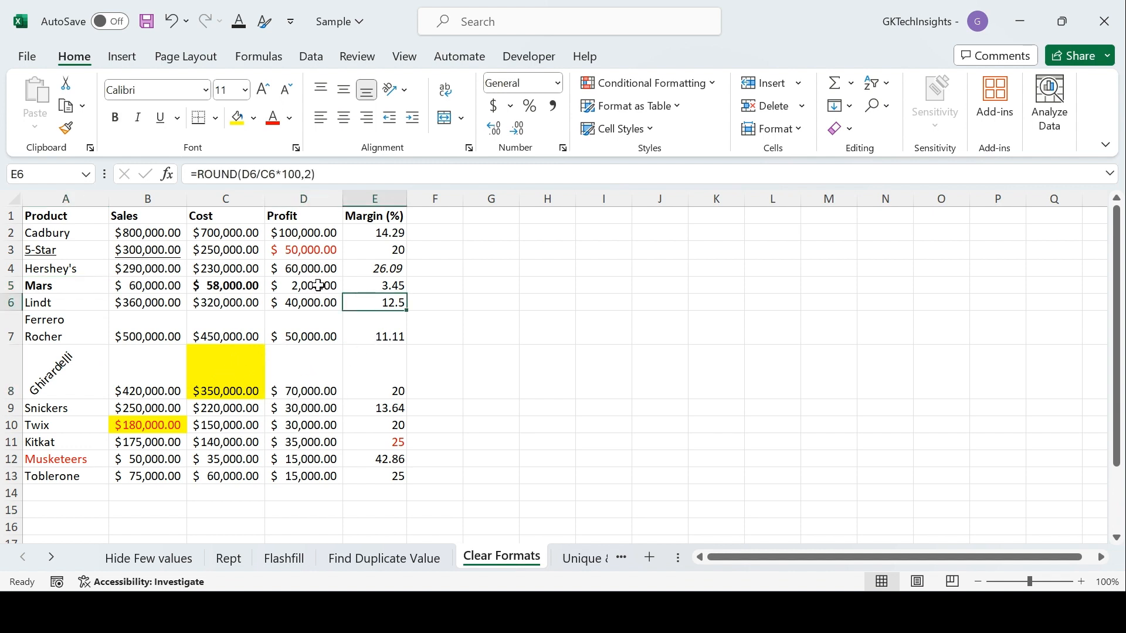
Clear the formats from the entire Clear Formats sheet while keeping its contents, and check the product table.
{"action": "left_click", "coordinate": [61, 217]}
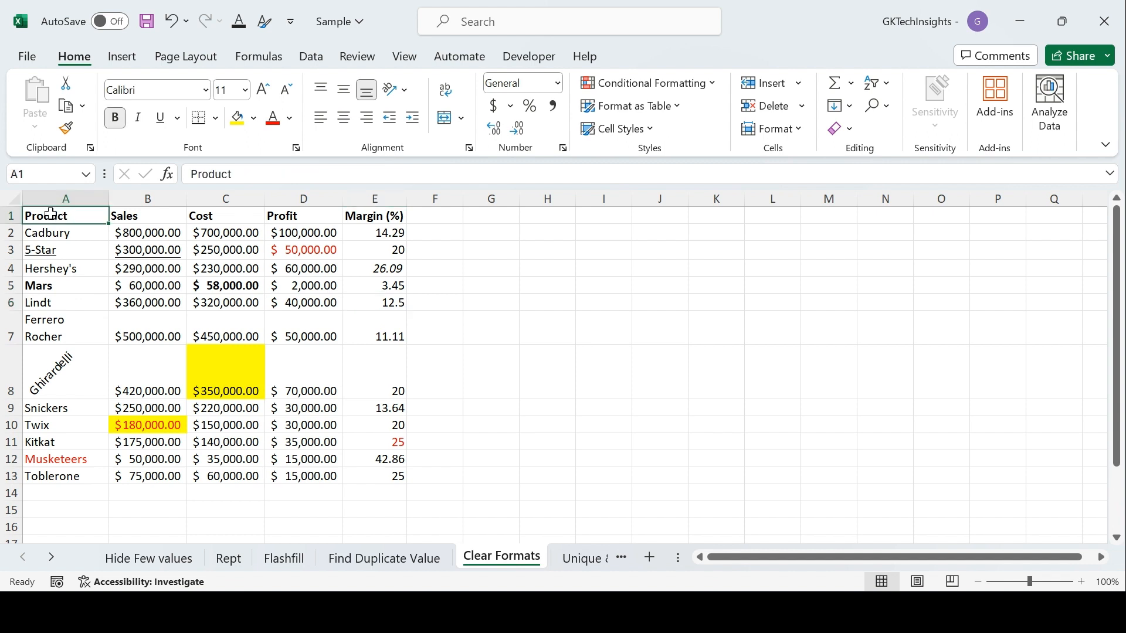
{"action": "left_click", "coordinate": [14, 199]}
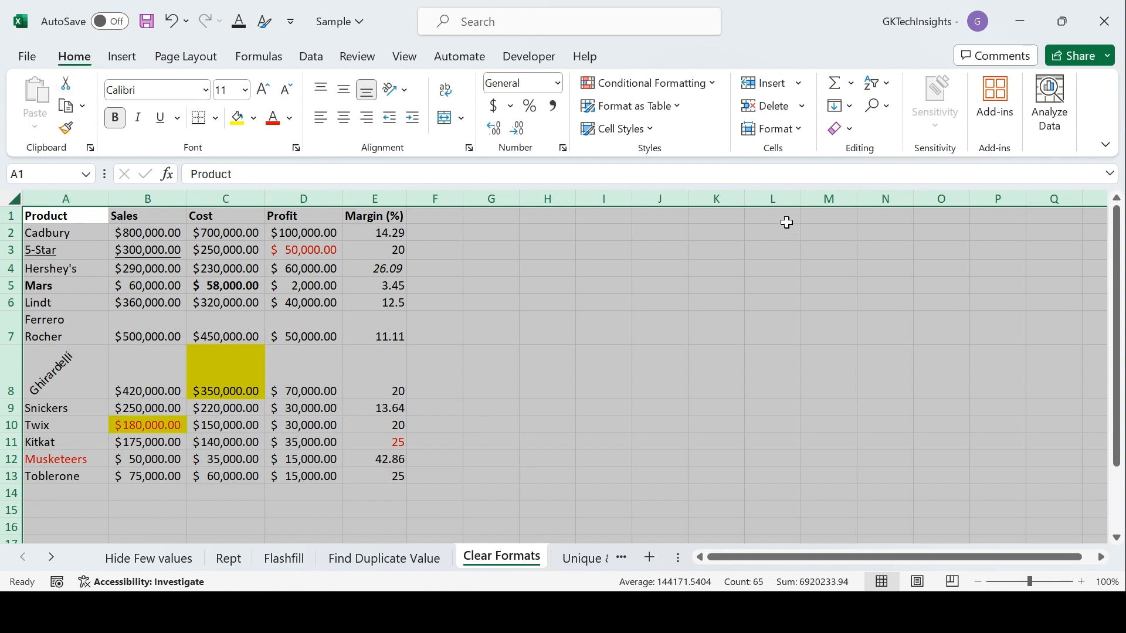
{"action": "left_click", "coordinate": [847, 129]}
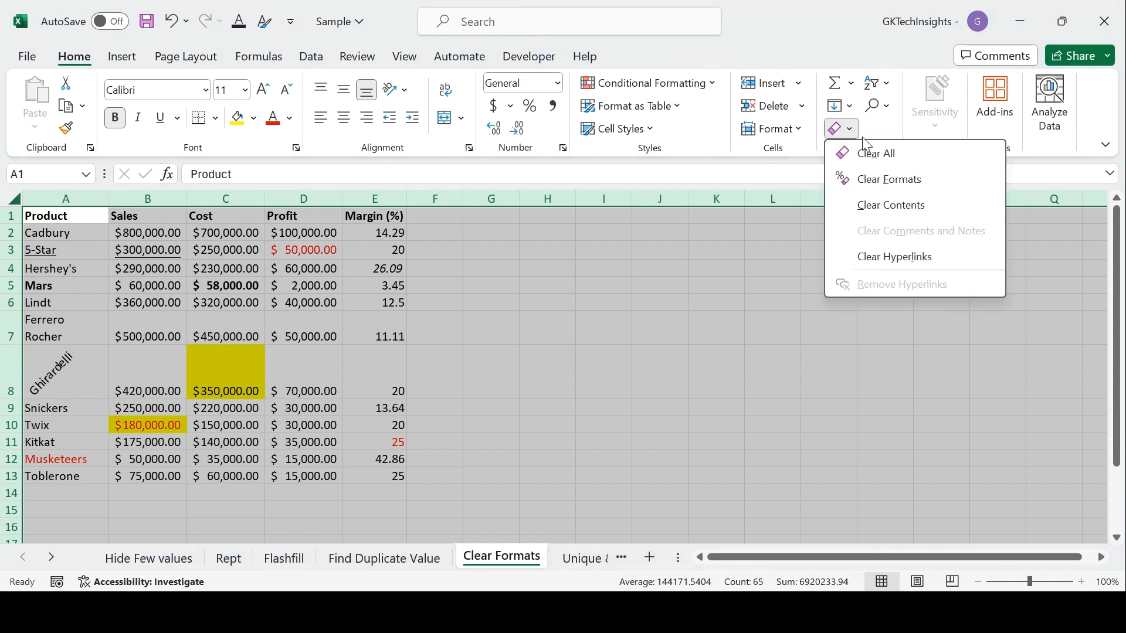
{"action": "left_click", "coordinate": [884, 187]}
{"action": "left_click", "coordinate": [377, 331]}
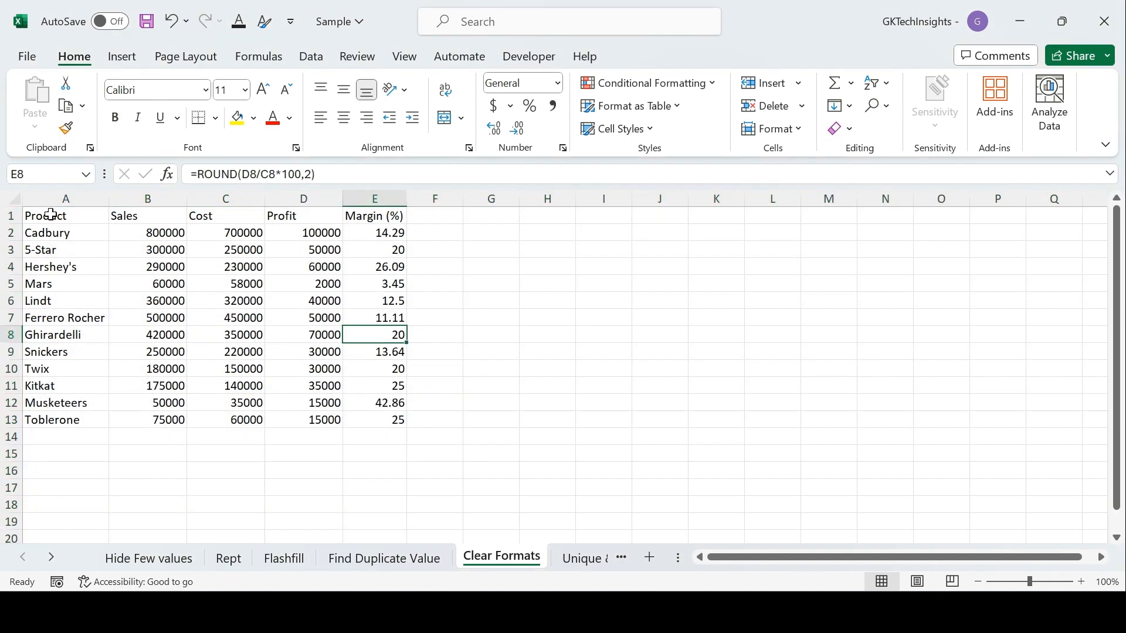
{"action": "left_click_drag", "start_coordinate": [50, 216], "coordinate": [374, 413]}
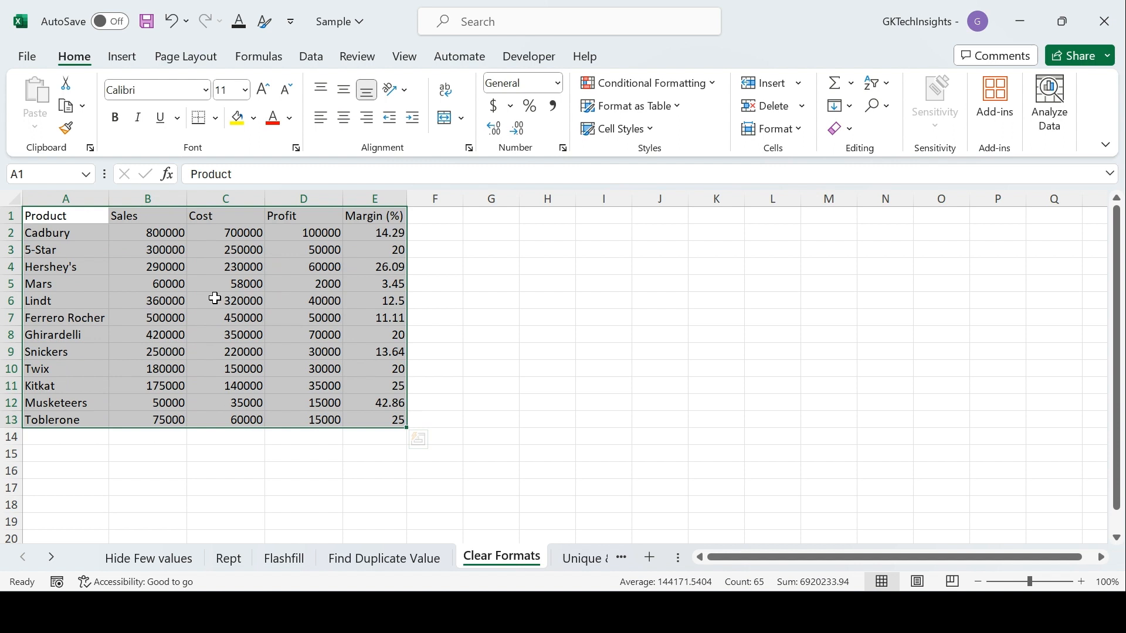
{"action": "left_click", "coordinate": [434, 198]}
{"action": "left_click", "coordinate": [435, 216]}
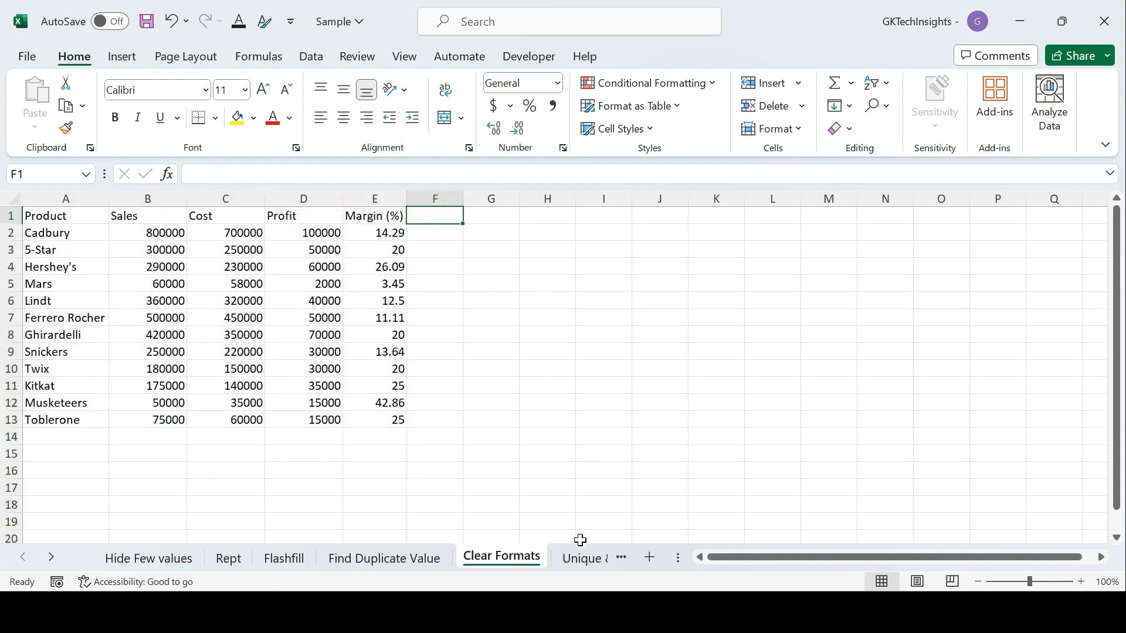
Open the Unique & Sort sheet and examine the Product list in A1:A13 for repeated entries.
{"action": "left_click", "coordinate": [584, 559]}
{"action": "left_click", "coordinate": [141, 262]}
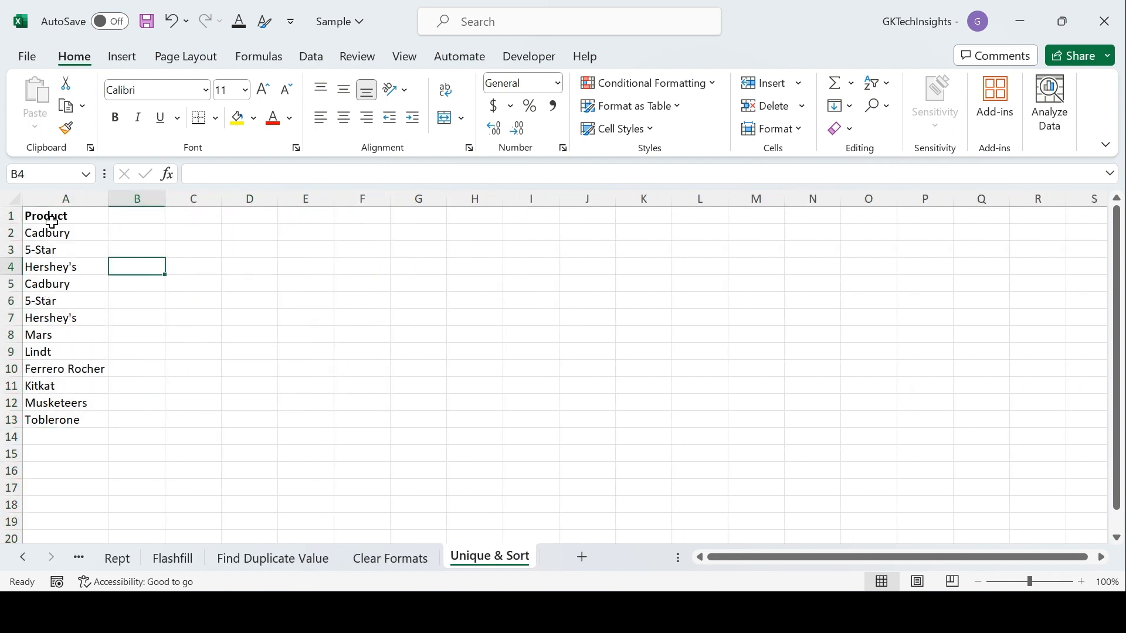
{"action": "left_click_drag", "start_coordinate": [52, 222], "coordinate": [61, 421]}
{"action": "left_click", "coordinate": [183, 347]}
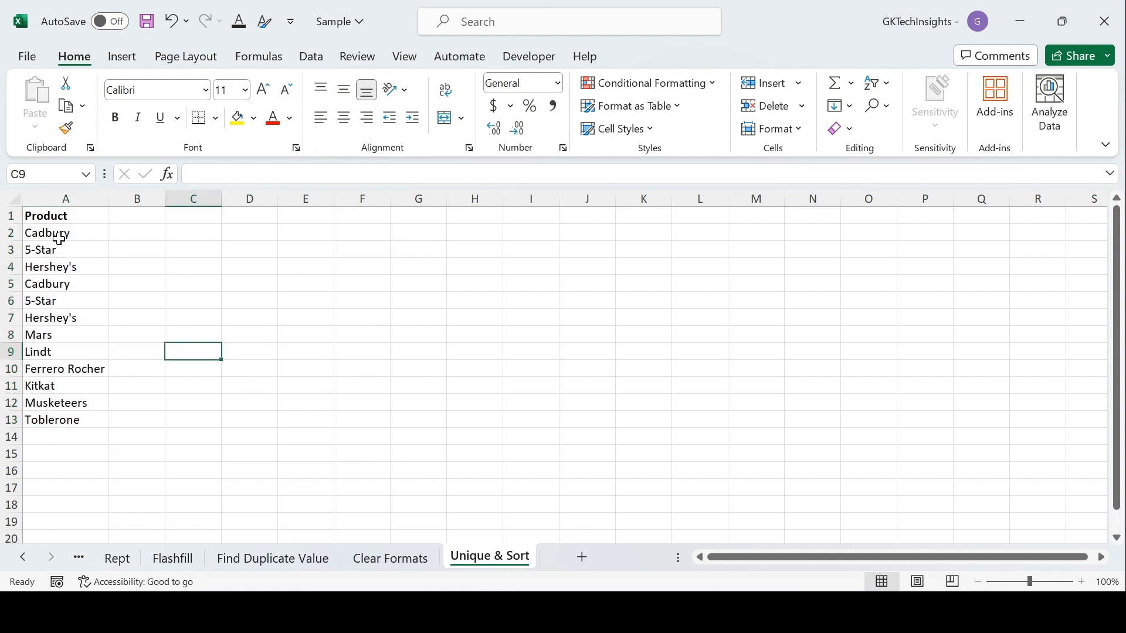
{"action": "left_click_drag", "start_coordinate": [68, 219], "coordinate": [63, 421]}
{"action": "left_click", "coordinate": [196, 232]}
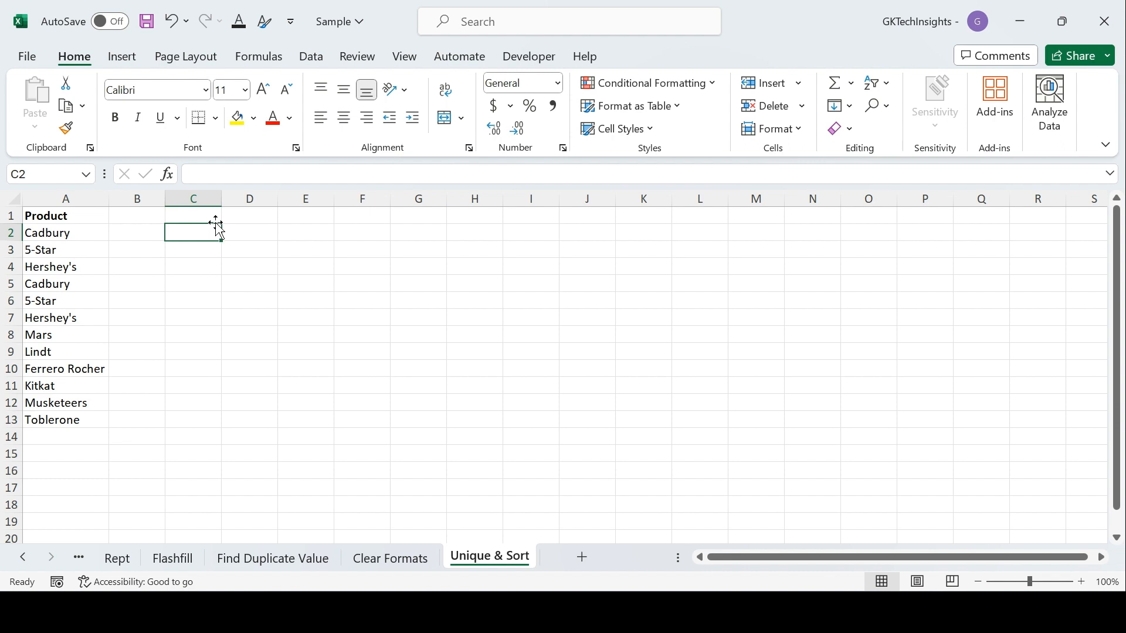
{"action": "type", "text": "="}
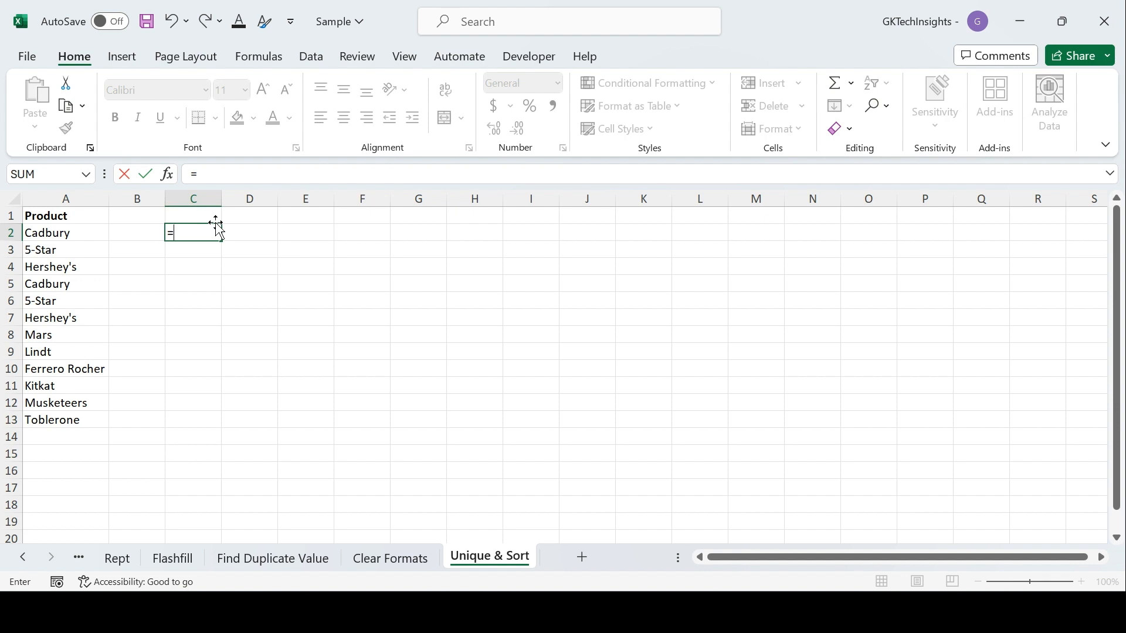
{"action": "key", "text": "Escape"}
Extract the unique products from A2:A13 into cell C2 with the formula =UNIQUE(A2:A13), and check the extracted list.
{"action": "left_click", "coordinate": [131, 238]}
{"action": "left_click_drag", "start_coordinate": [62, 215], "coordinate": [66, 412]}
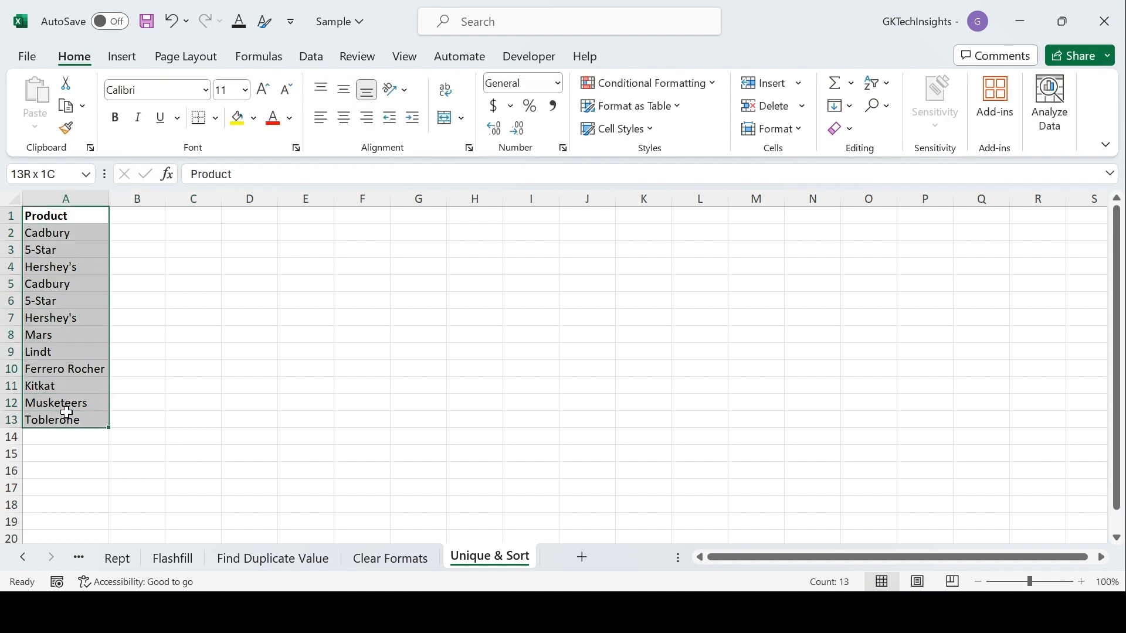
{"action": "left_click", "coordinate": [185, 234]}
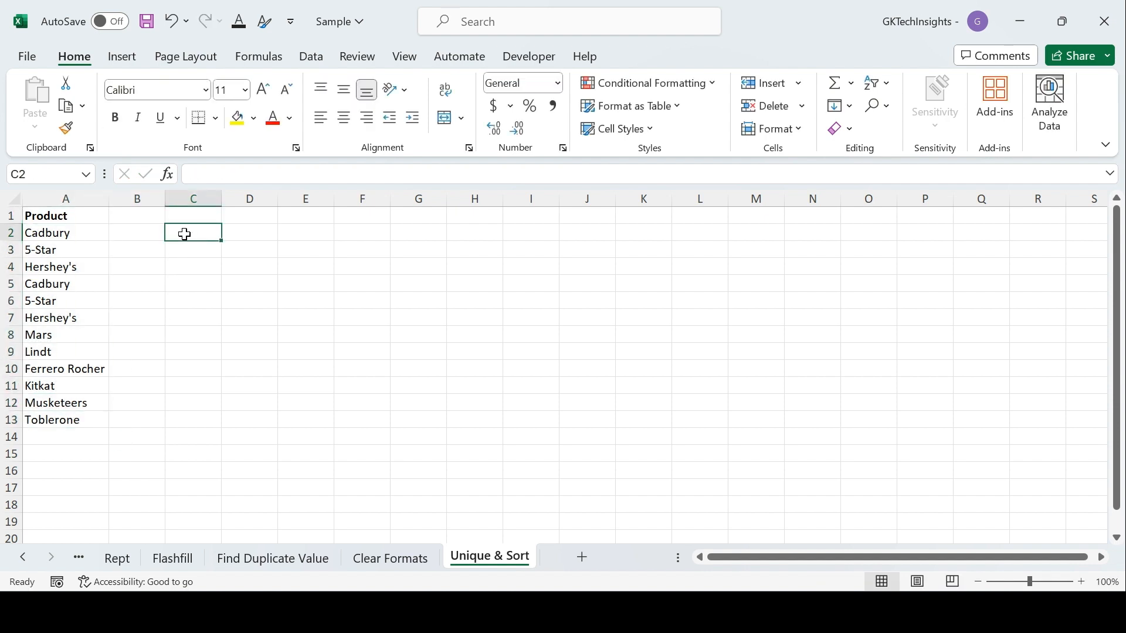
{"action": "type", "text": "=uni"}
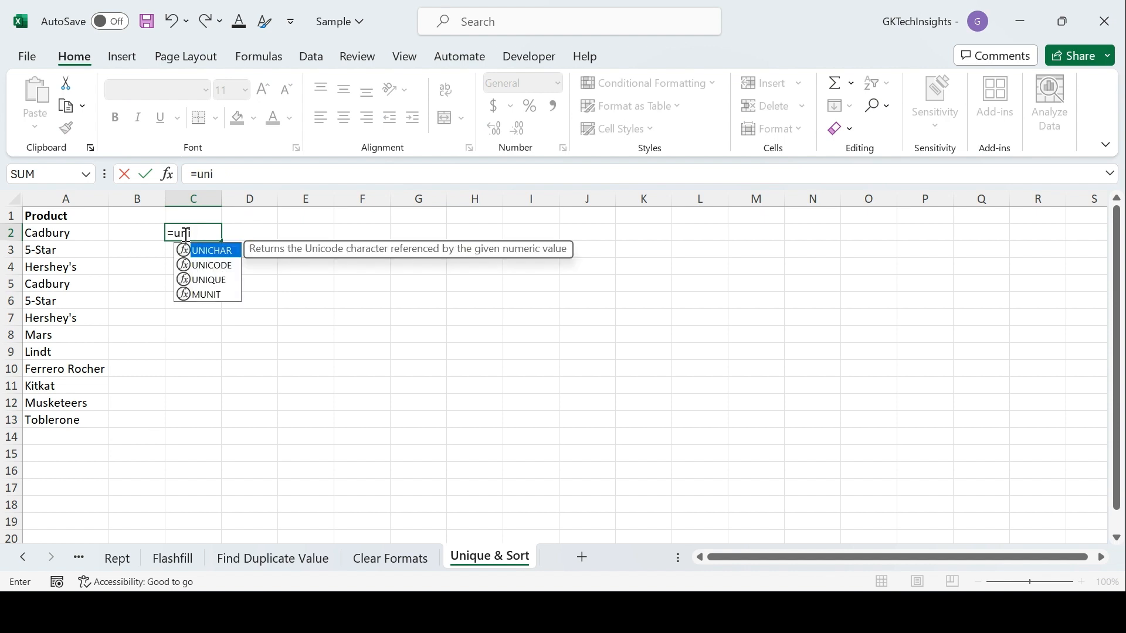
{"action": "key", "text": "Down"}
{"action": "key", "text": "Down"}
{"action": "key", "text": "Tab"}
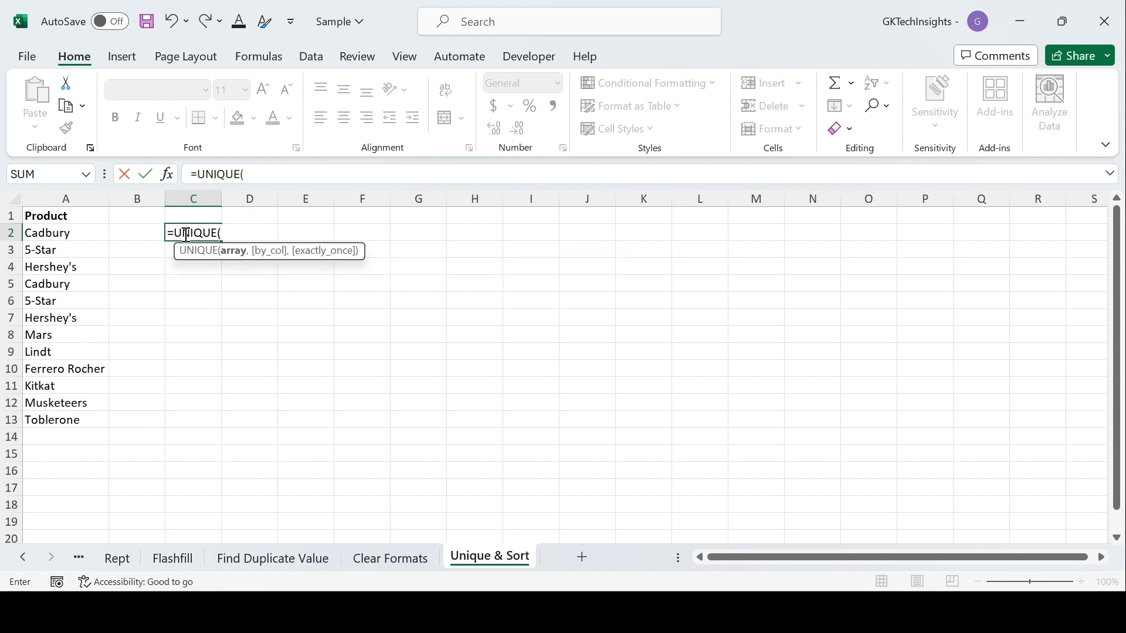
{"action": "left_click_drag", "start_coordinate": [44, 230], "coordinate": [57, 422]}
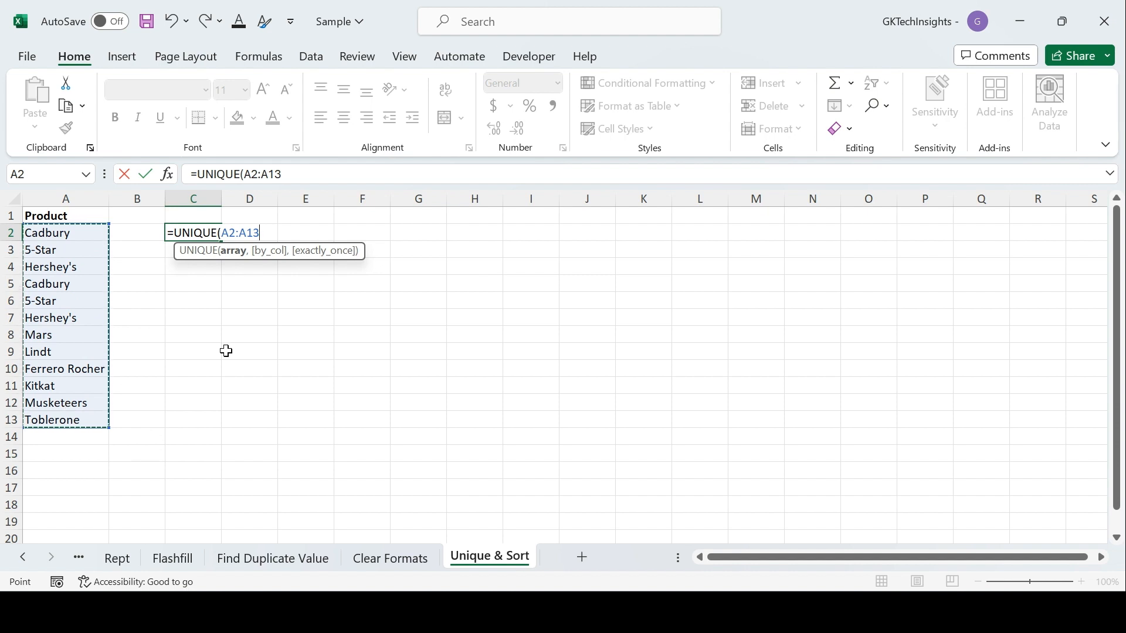
{"action": "type", "text": ")"}
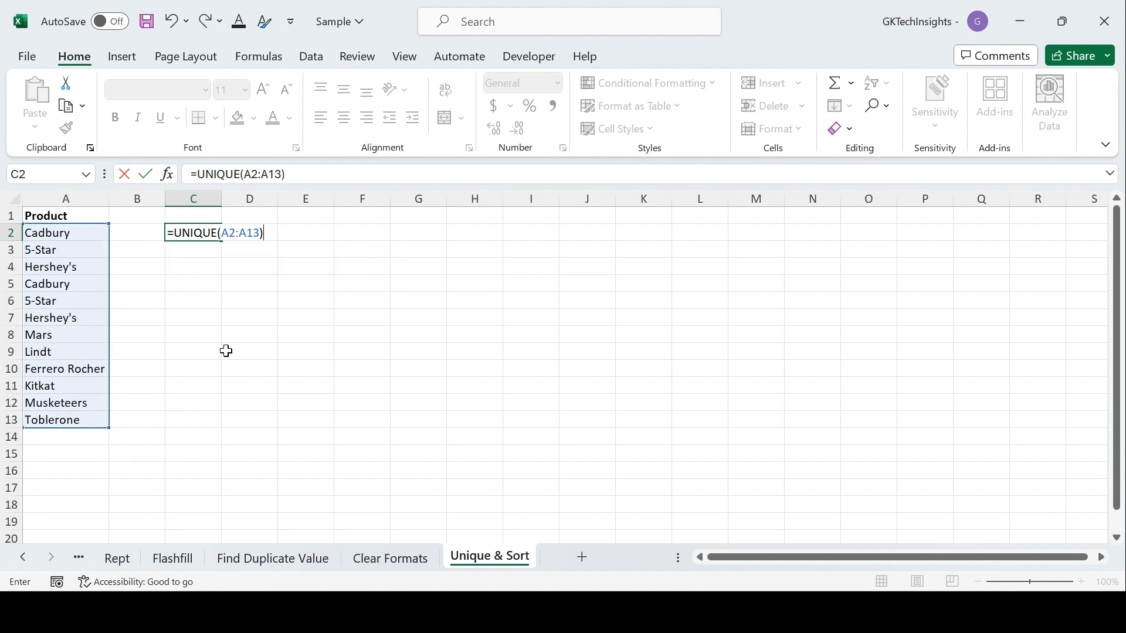
{"action": "key", "text": "Return"}
{"action": "left_click", "coordinate": [280, 296]}
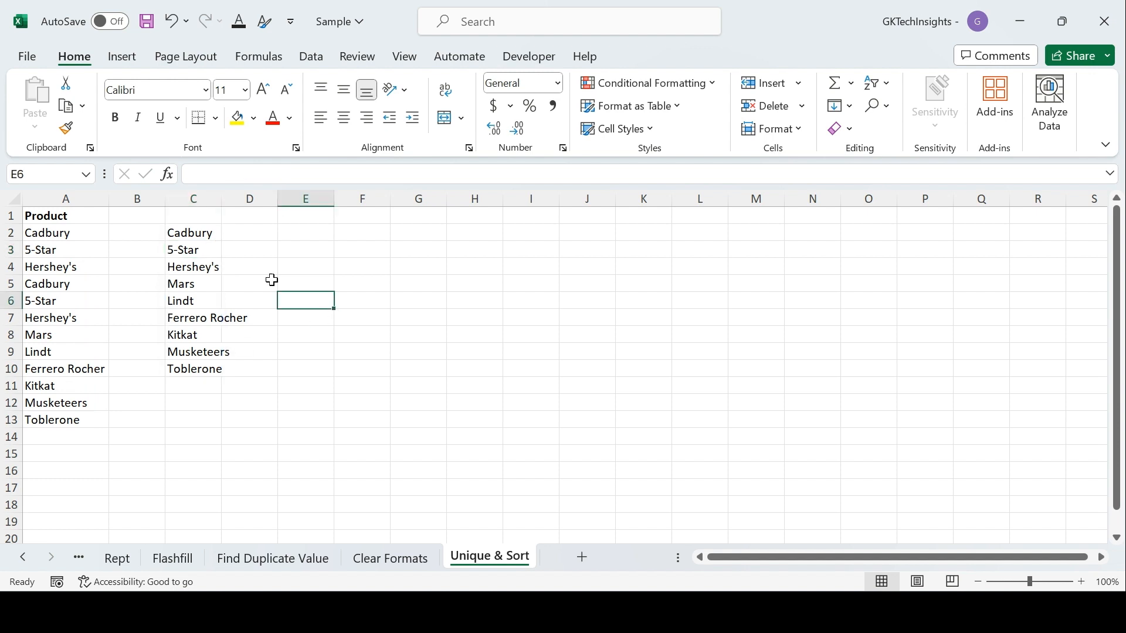
{"action": "left_click_drag", "start_coordinate": [188, 231], "coordinate": [192, 371]}
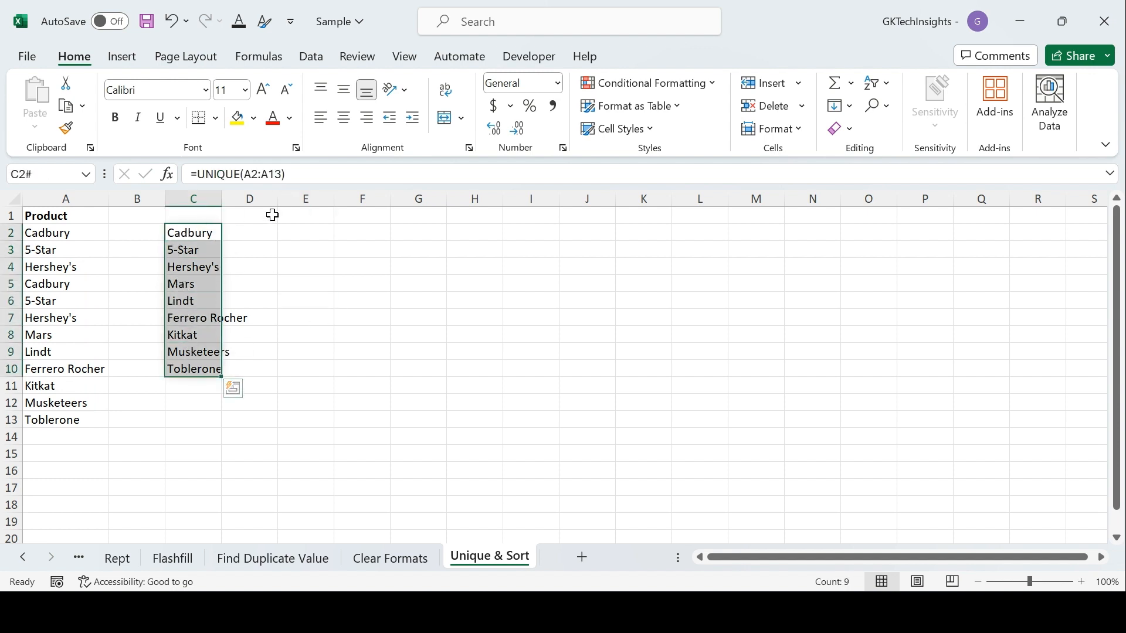
{"action": "left_click", "coordinate": [283, 247]}
Sort the unique product list by wrapping the formula in C2 as =SORT(UNIQUE(A2:A13)).
{"action": "left_click", "coordinate": [191, 233]}
{"action": "double_click", "coordinate": [193, 229]}
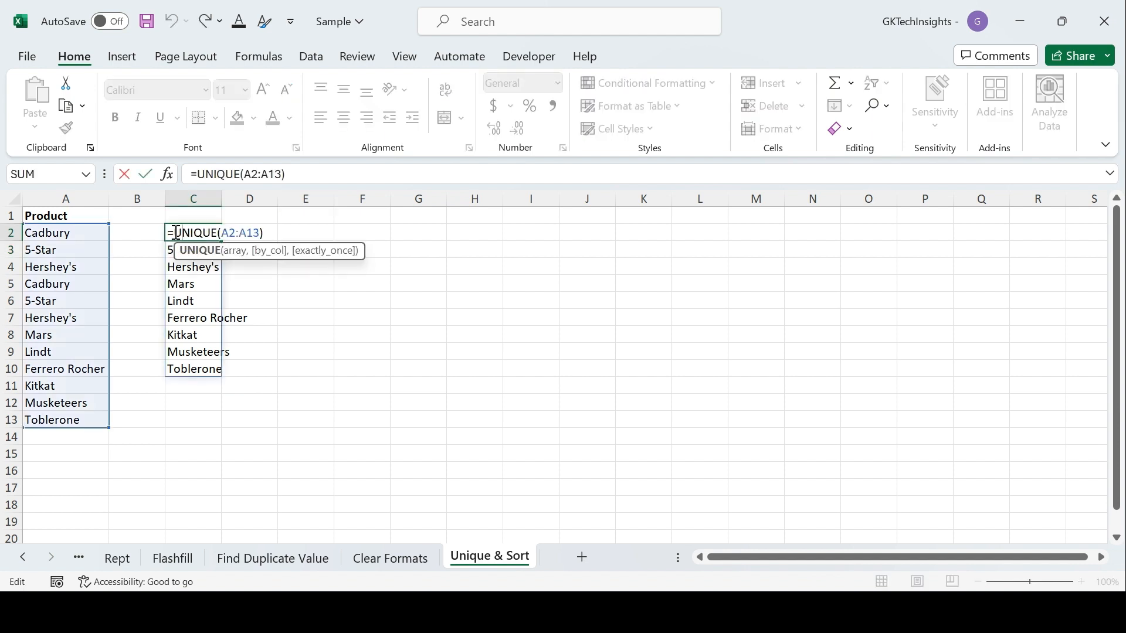
{"action": "type", "text": "Sort"}
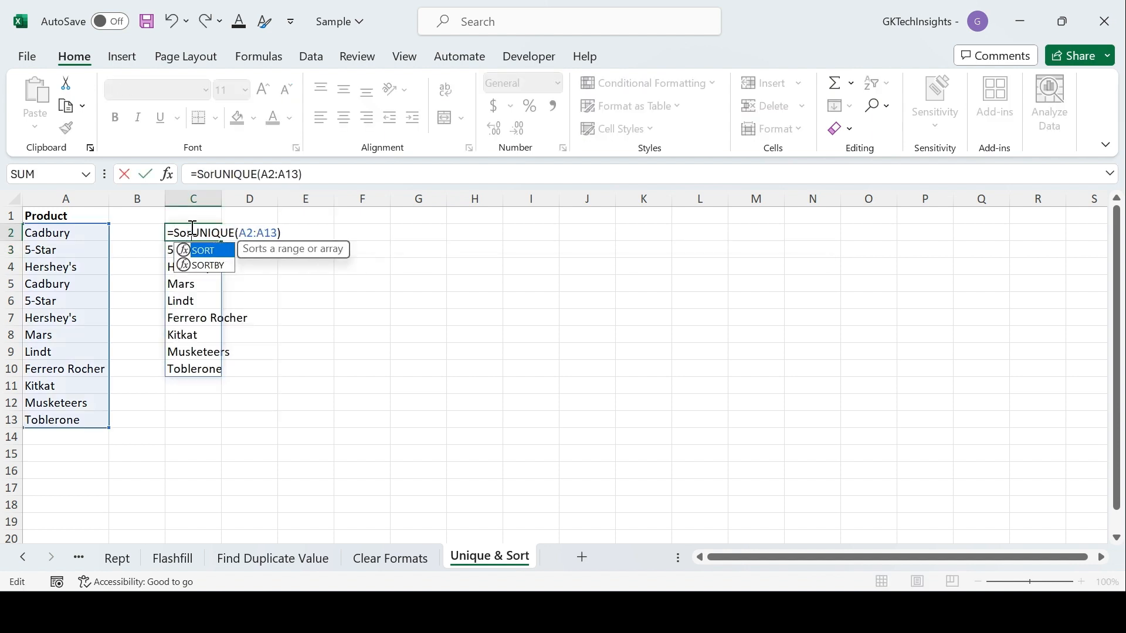
{"action": "type", "text": "("}
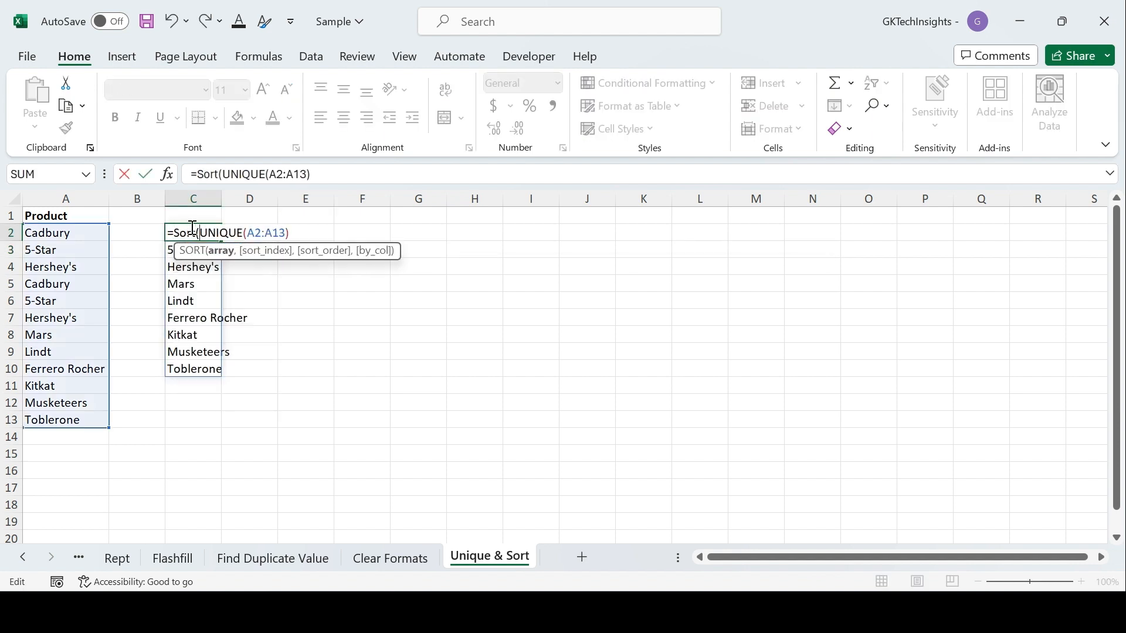
{"action": "key", "text": "Right"}
{"action": "key", "text": "Right"}
{"action": "key", "text": "Right"}
{"action": "key", "text": "Right"}
{"action": "key", "text": "Right"}
{"action": "key", "text": "Return"}
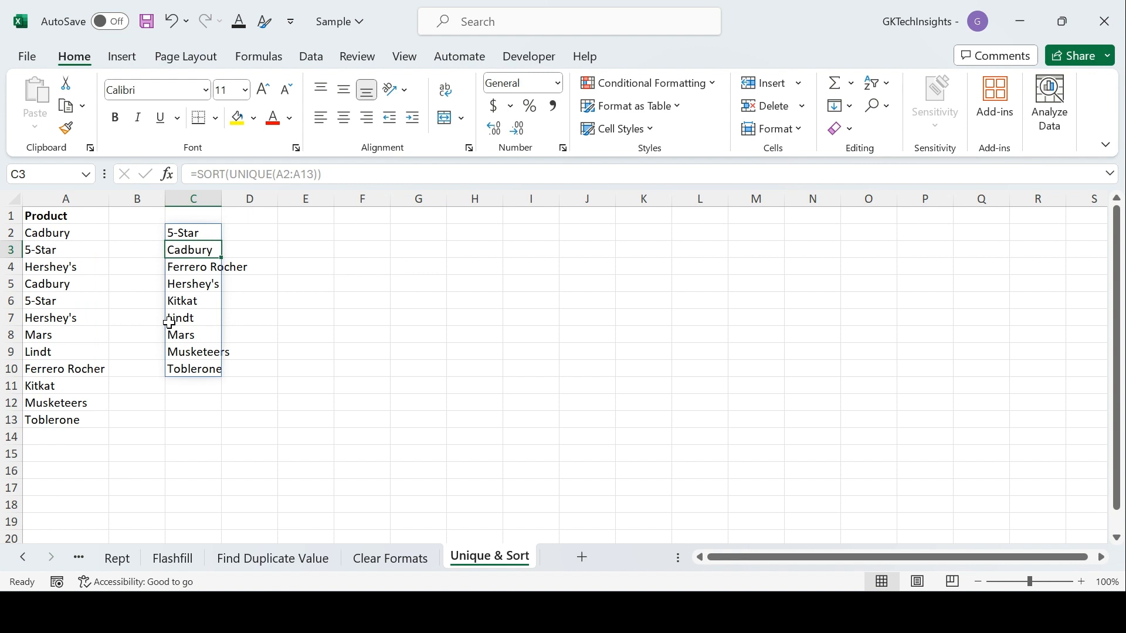